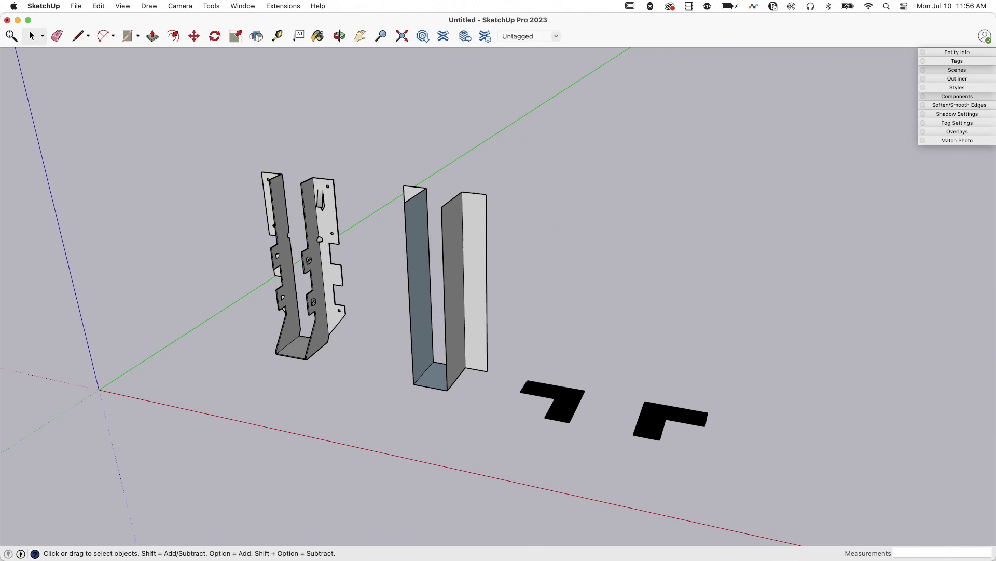
- Orbit and zoom around the punched hanger and the plain U-bracket, selecting and then deselecting the hanger
middle_drag(361, 308, 351, 256)
scroll(316, 280, up, 5)
click(328, 278)
middle_drag(379, 345, 354, 309)
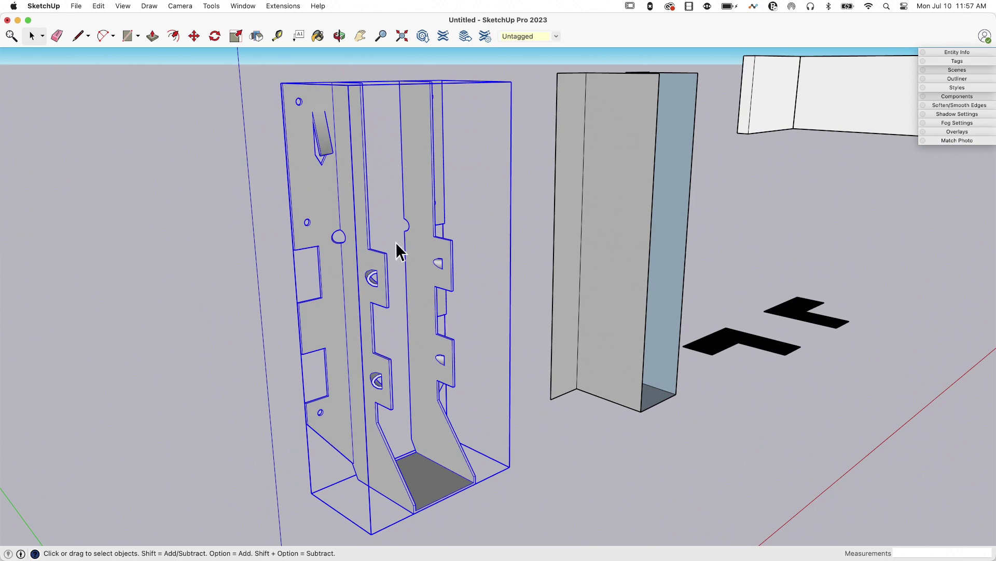
middle_drag(435, 394, 437, 395)
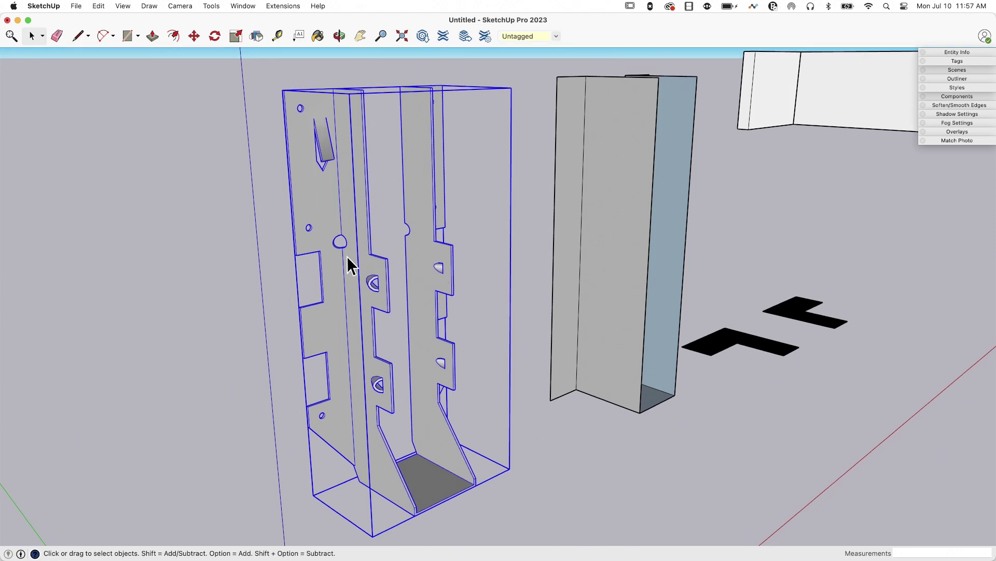
click(530, 285)
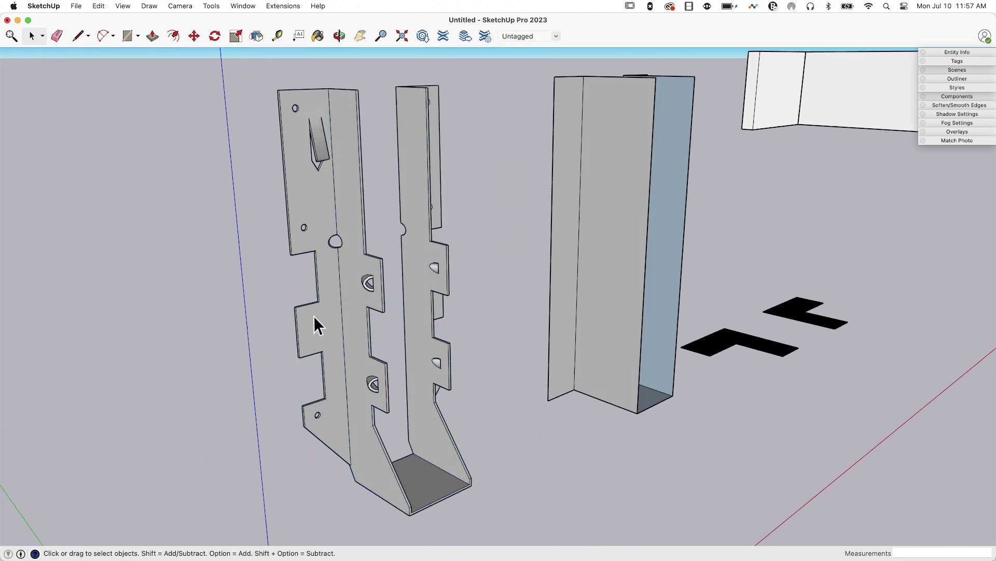
middle_drag(316, 325, 235, 282)
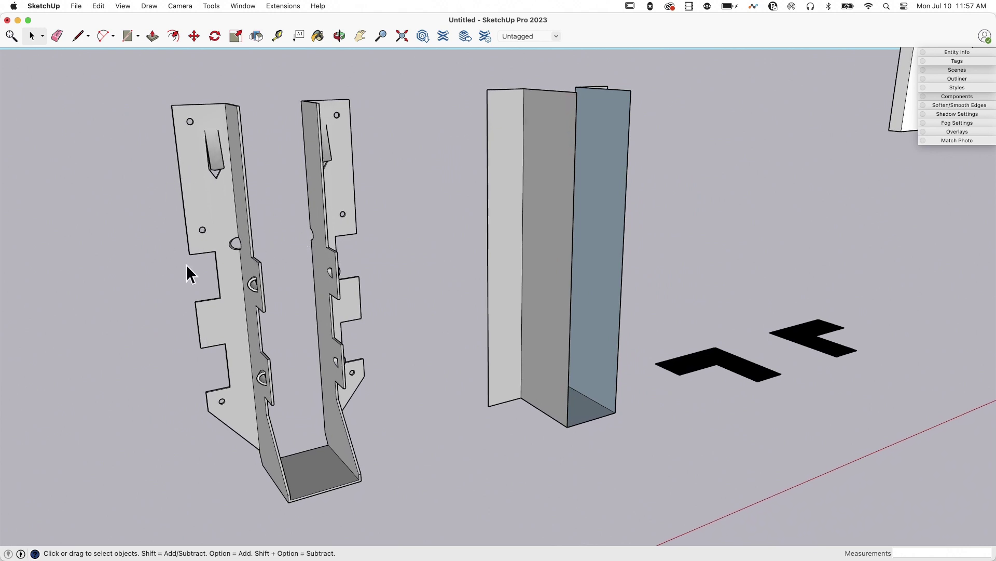
middle_drag(189, 269, 392, 212)
middle_drag(411, 251, 599, 347)
- Select the U-channel box and orbit around it and both L-shaped profiles, ending on a top view
click(599, 316)
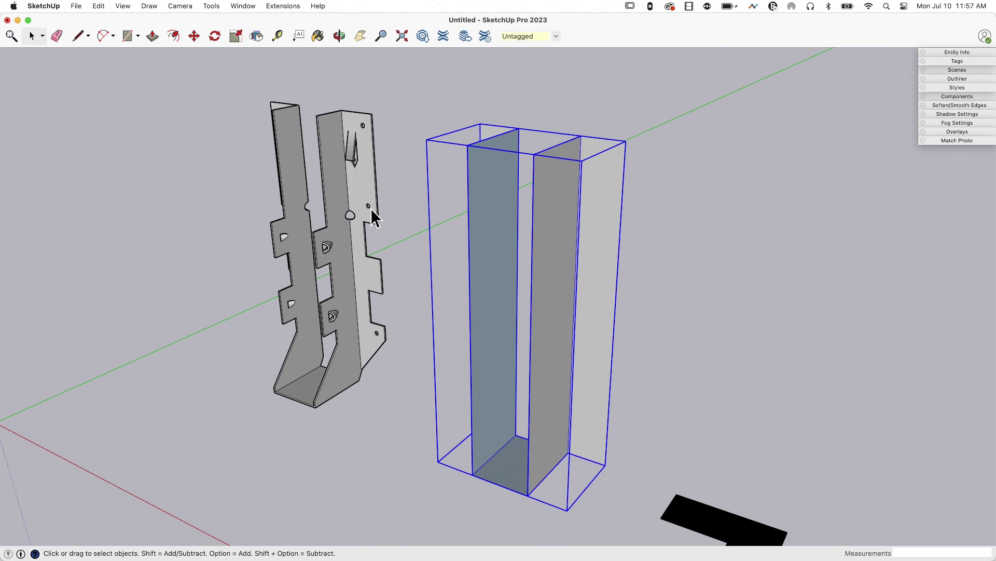
middle_drag(678, 262, 489, 243)
middle_drag(343, 240, 231, 416)
middle_drag(306, 282, 567, 189)
middle_drag(519, 236, 628, 370)
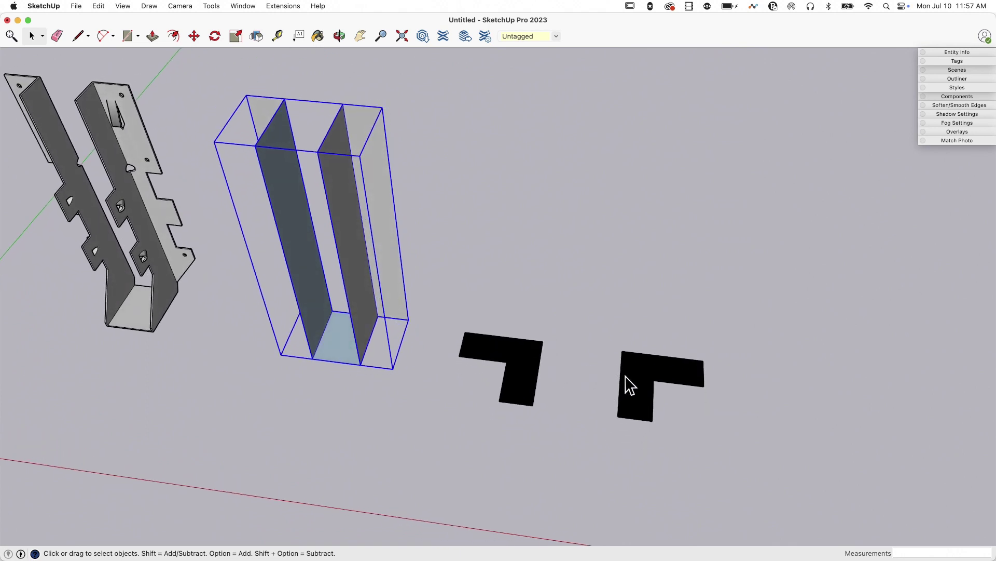
middle_drag(525, 369, 549, 378)
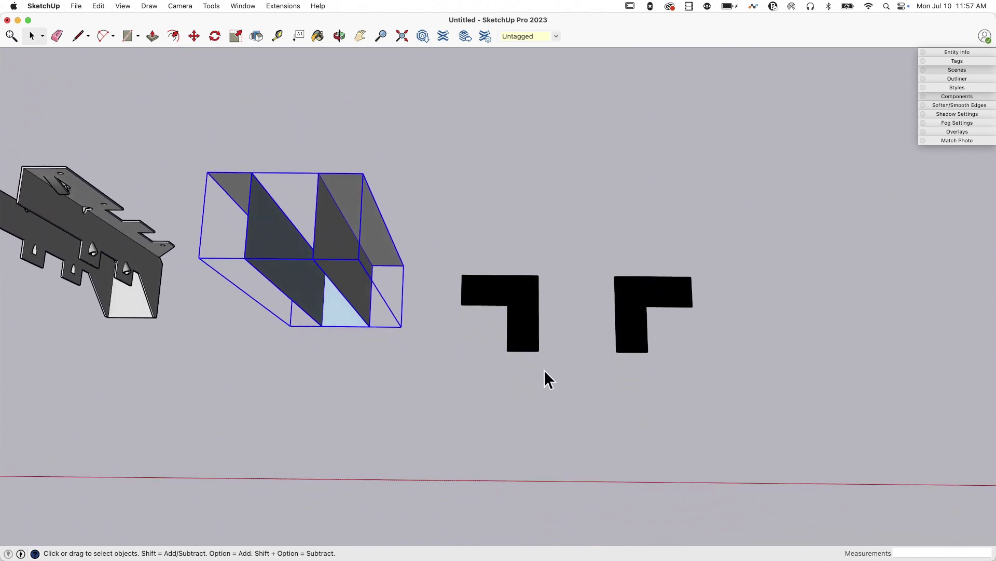
middle_drag(445, 325, 470, 302)
scroll(469, 295, down, 1)
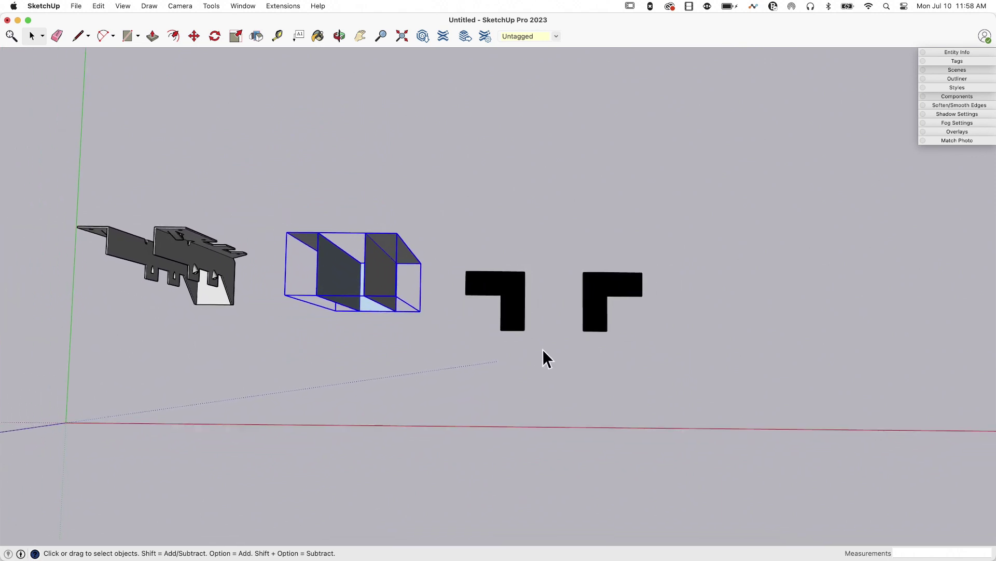
middle_drag(558, 315, 491, 288)
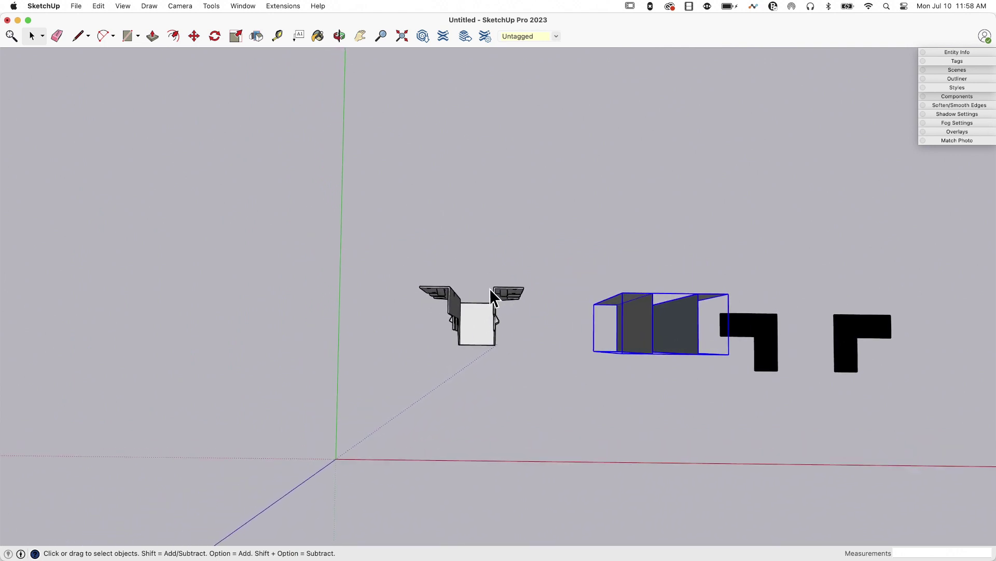
scroll(492, 316, down, 3)
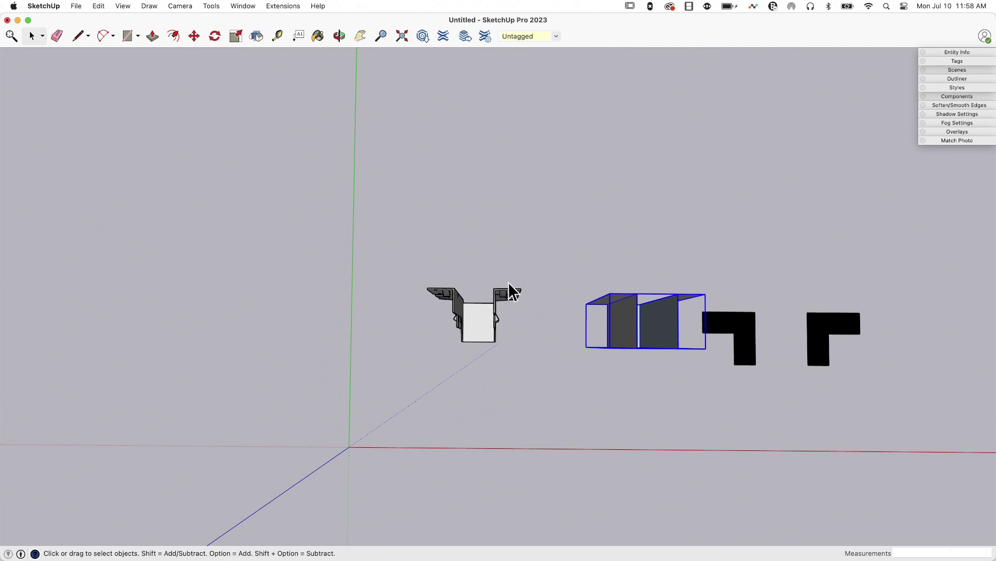
middle_drag(509, 289, 607, 388)
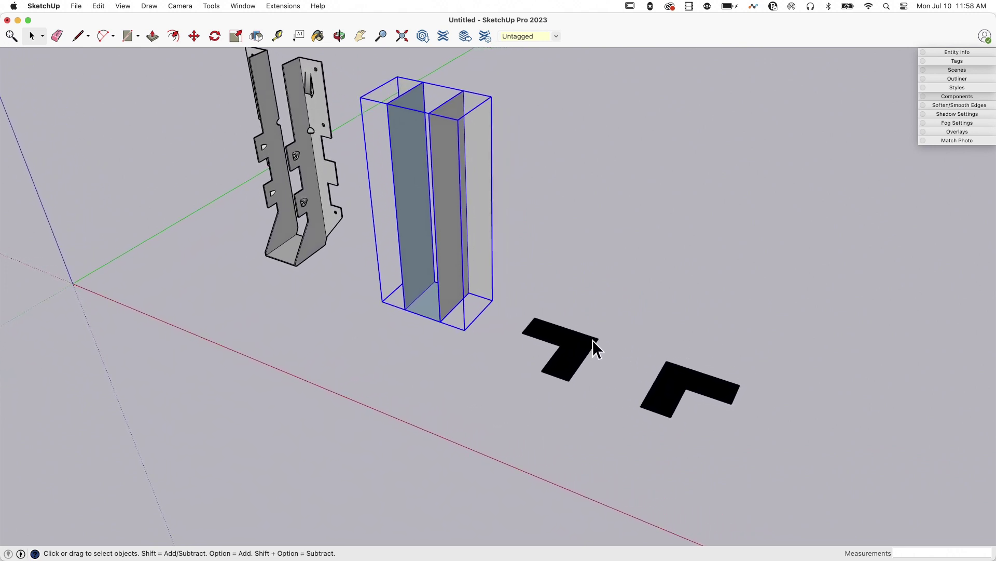
- Check the hanger, U-channel and L-shapes groups in Entity Info, then clear the selection
click(638, 313)
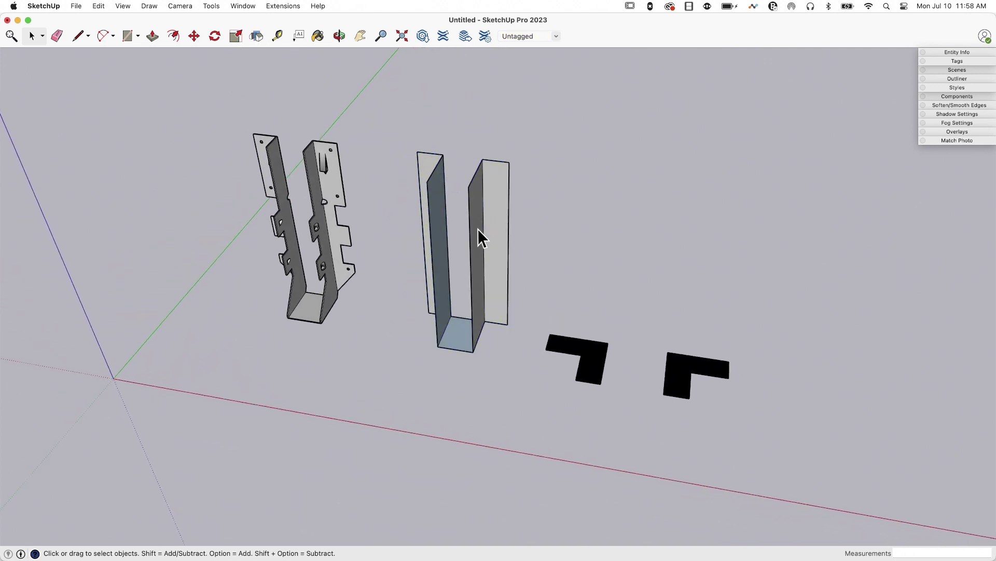
click(329, 178)
click(960, 51)
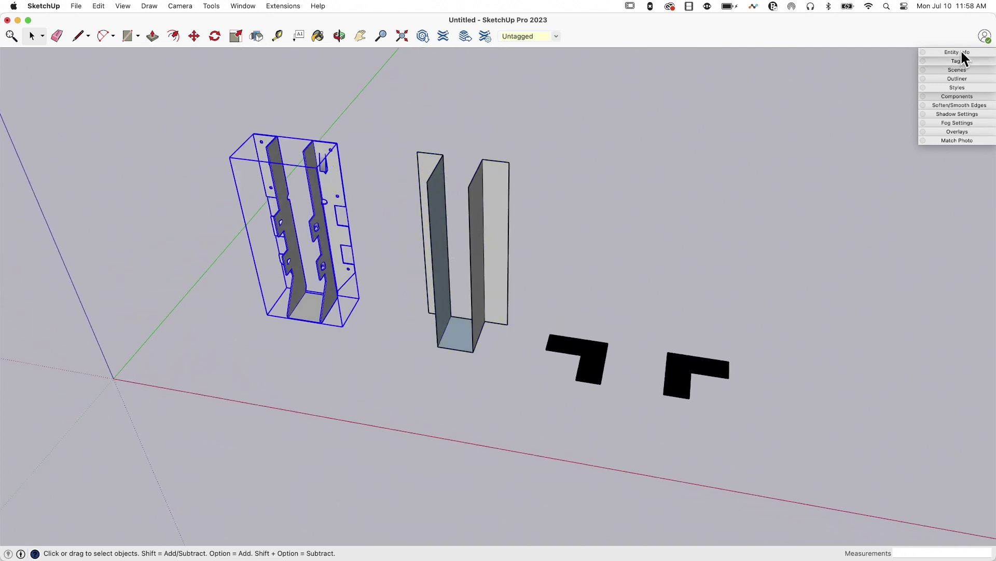
click(489, 223)
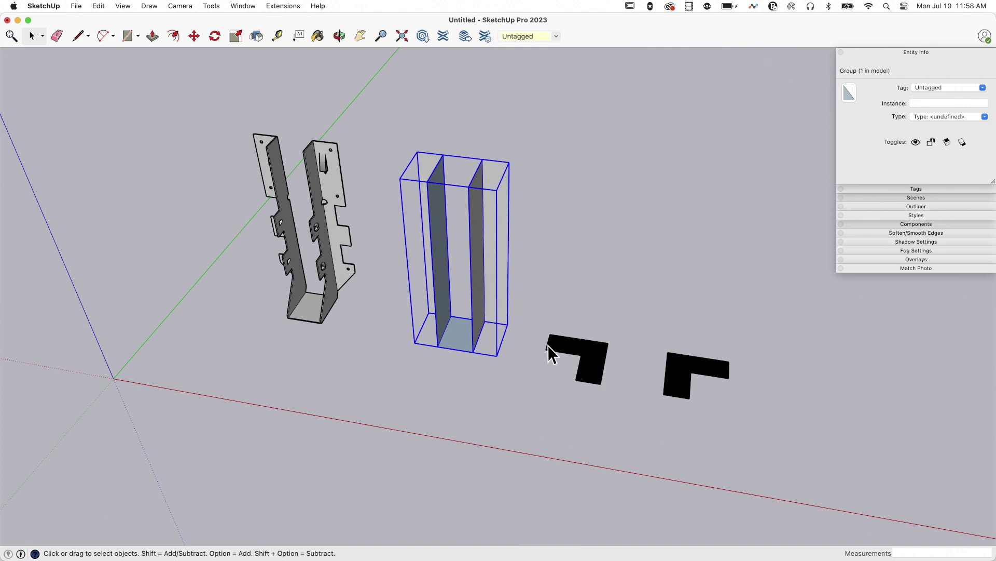
click(592, 358)
middle_drag(671, 413, 624, 260)
click(623, 260)
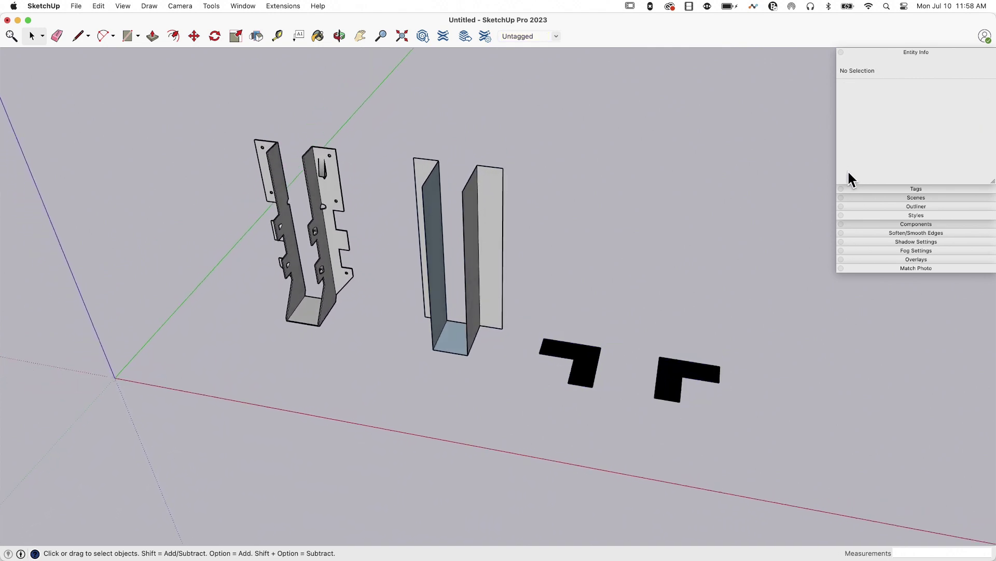
- Add three tags named Level 1, Level 2 and Level 3 in the Tags panel
click(900, 188)
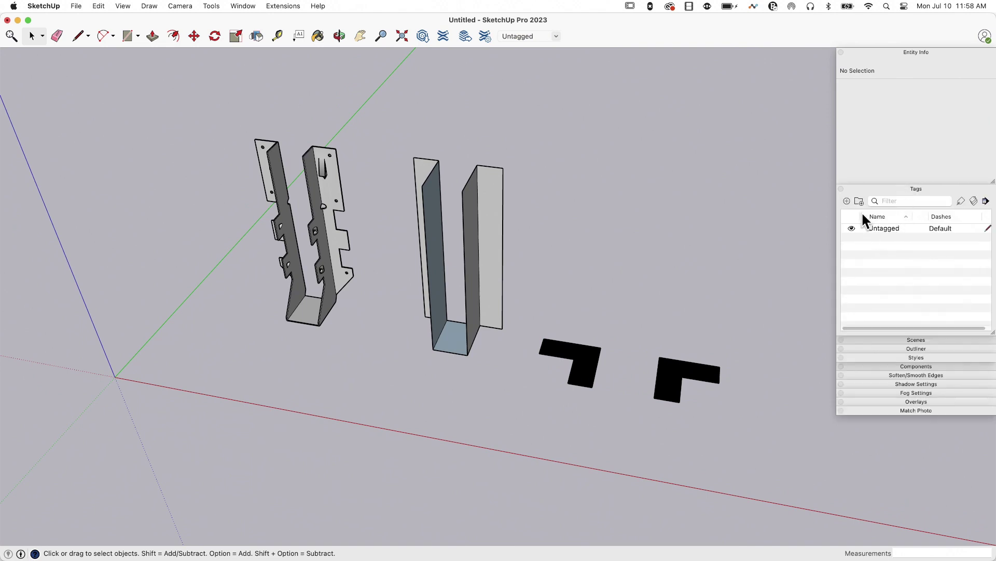
click(848, 201)
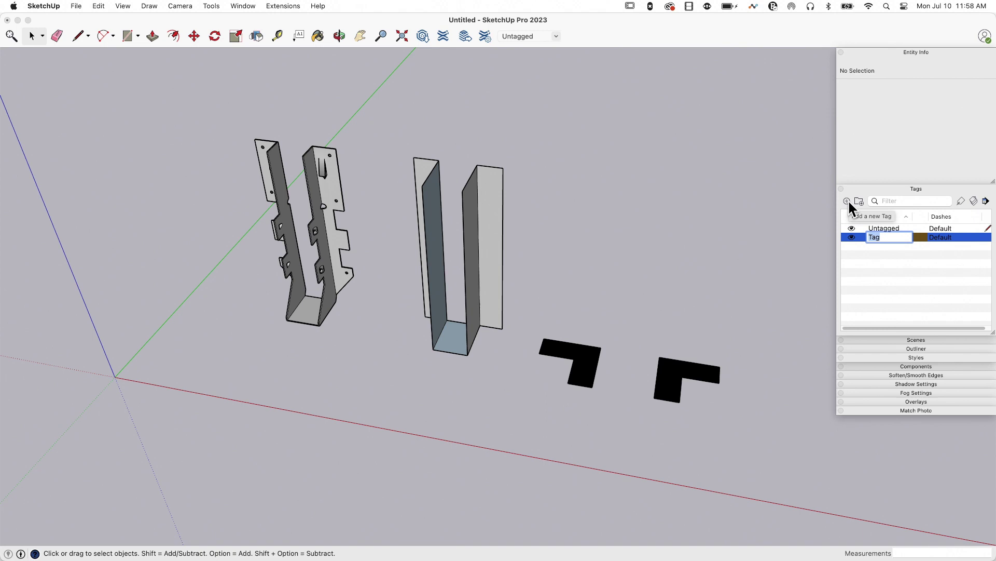
text(Level 1)
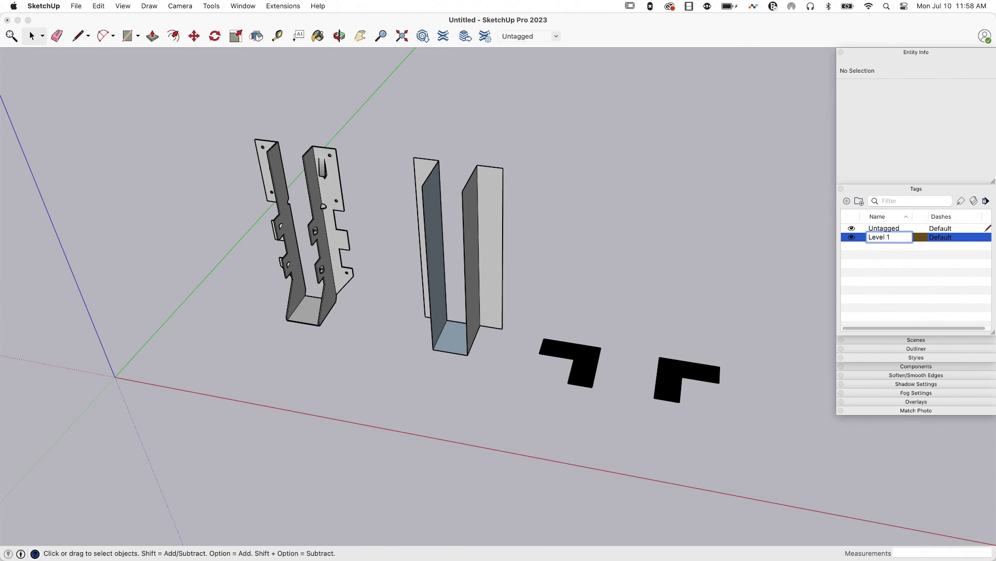
key(Return)
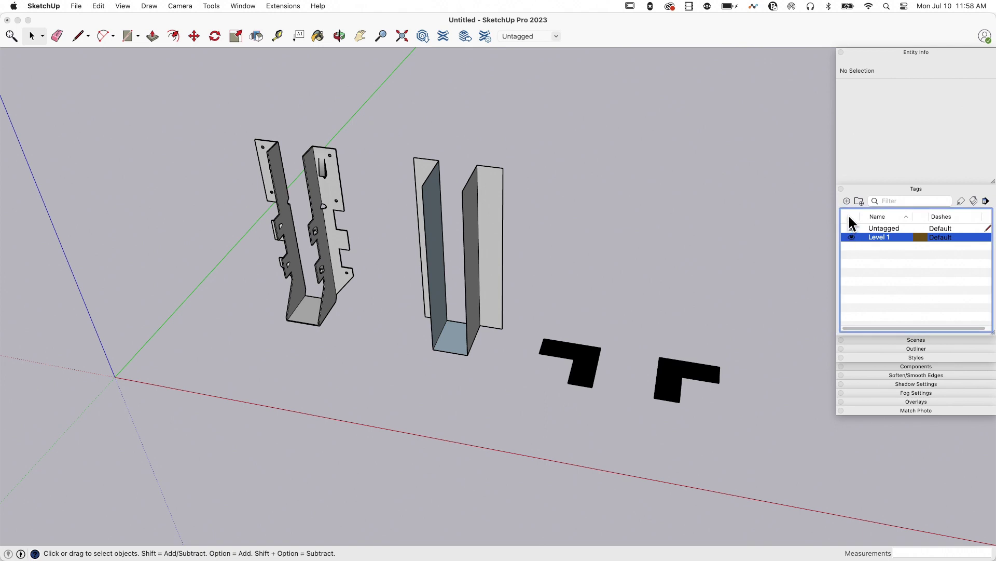
click(847, 201)
text(Level 2)
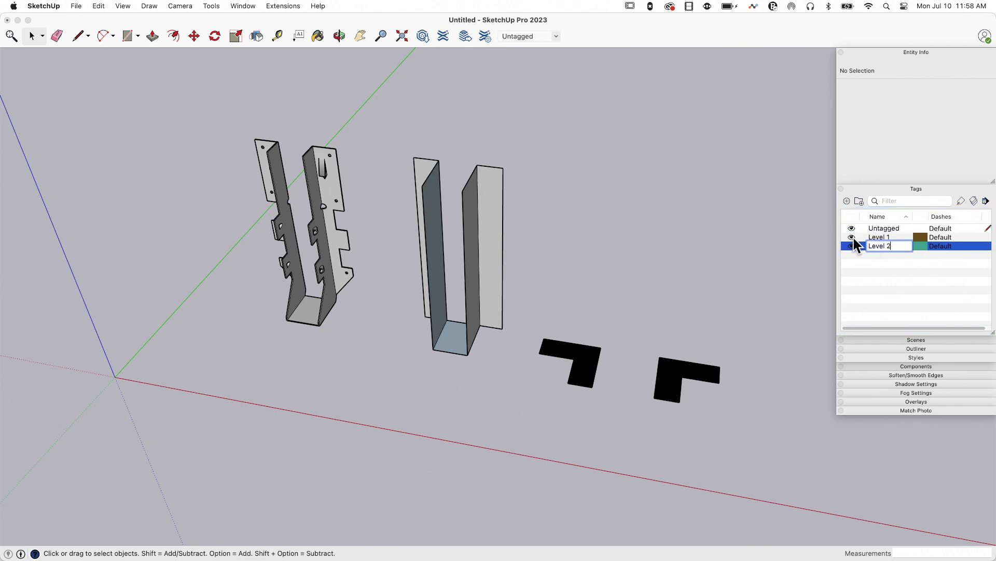
key(Return)
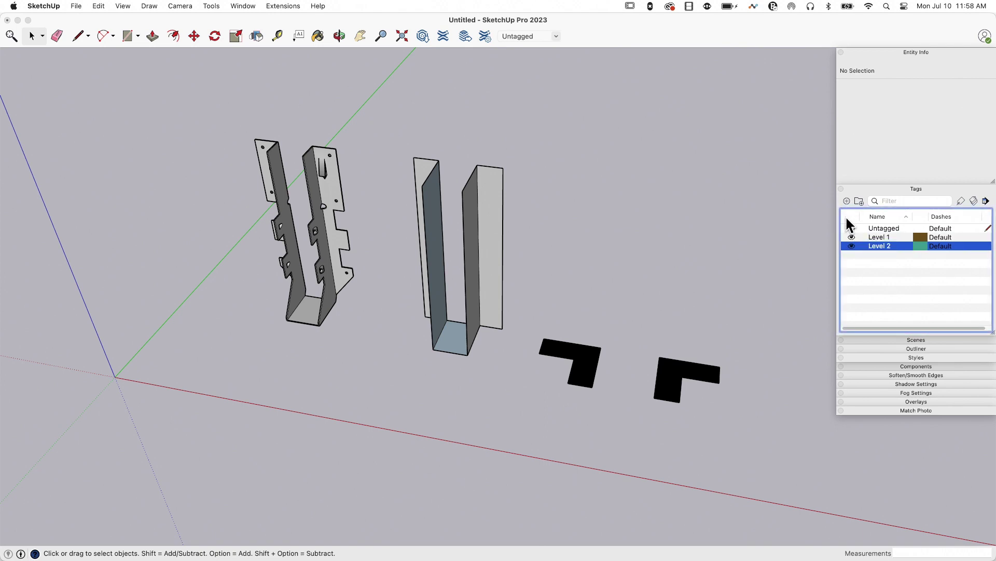
click(847, 201)
text(L)
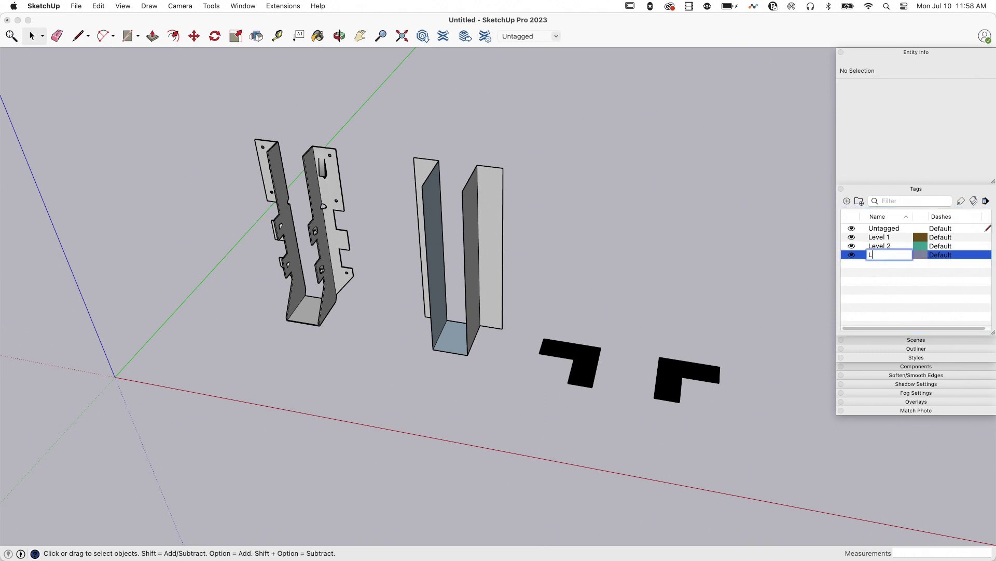
text(evel 3)
key(Return)
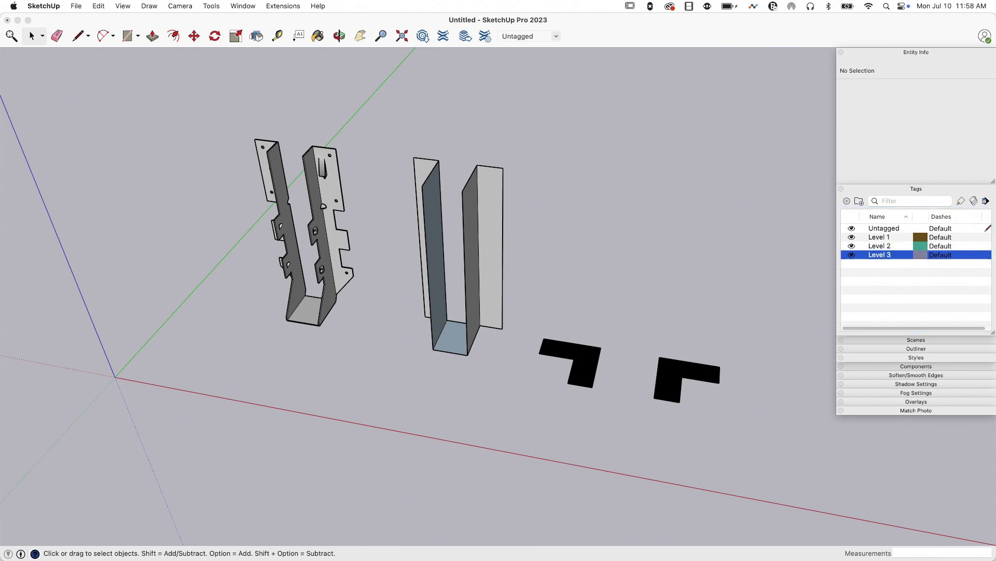
- Put the black L-shapes group on the Level 1 tag
click(732, 249)
scroll(684, 257, down, 5)
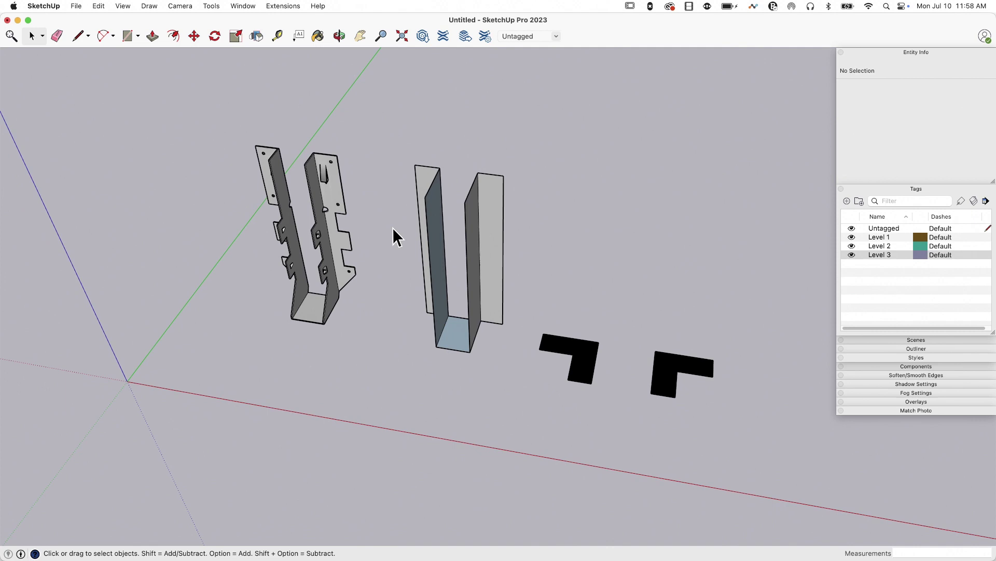
click(338, 234)
click(497, 254)
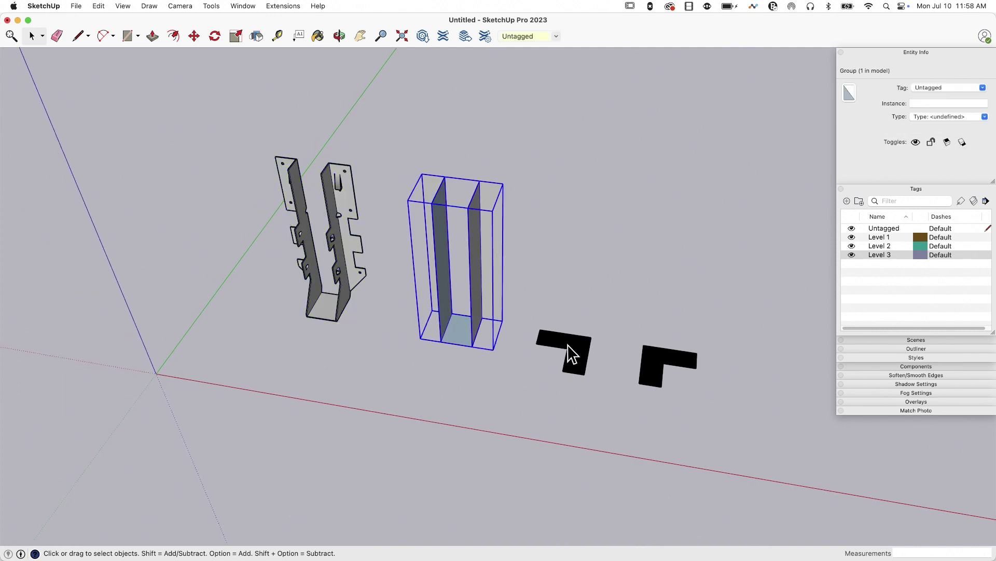
click(598, 355)
scroll(645, 374, up, 3)
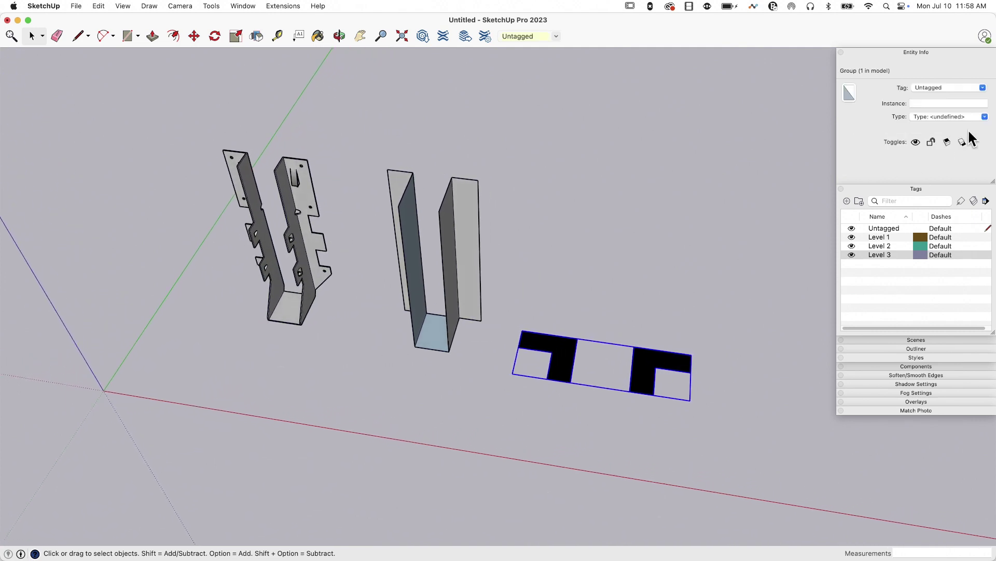
click(983, 87)
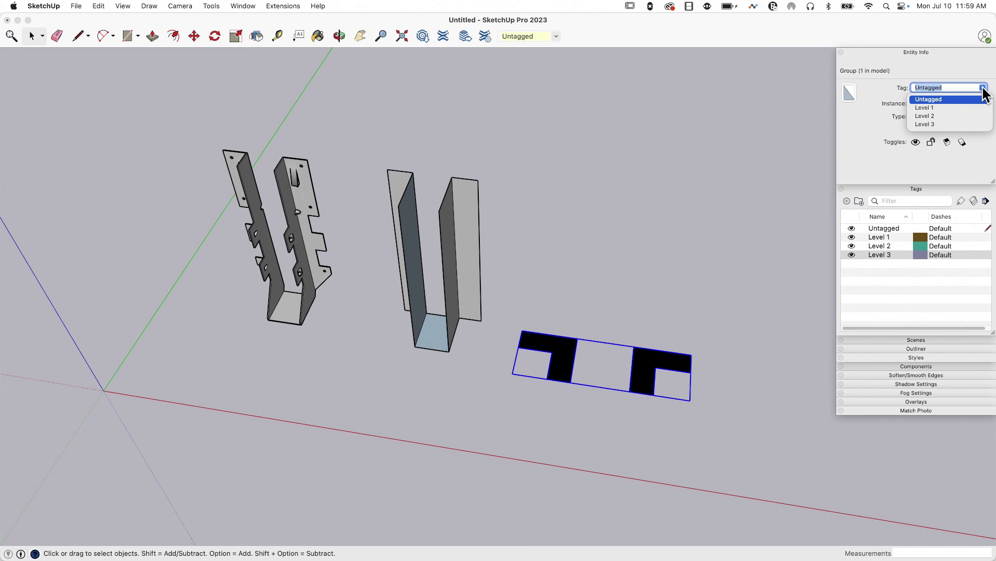
click(920, 107)
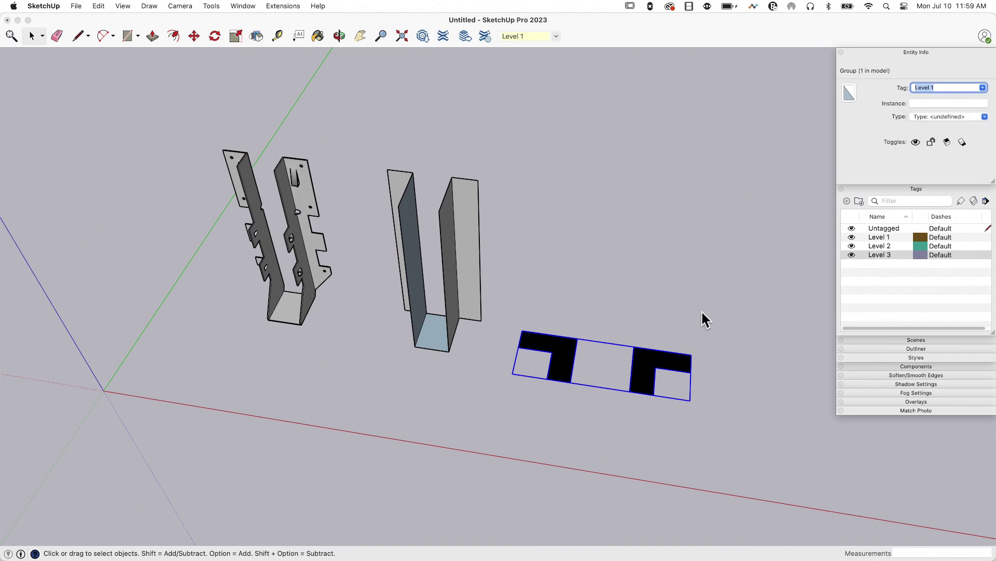
- Assign the U-channel box to Level 2 and the hanger group to Level 3
click(459, 236)
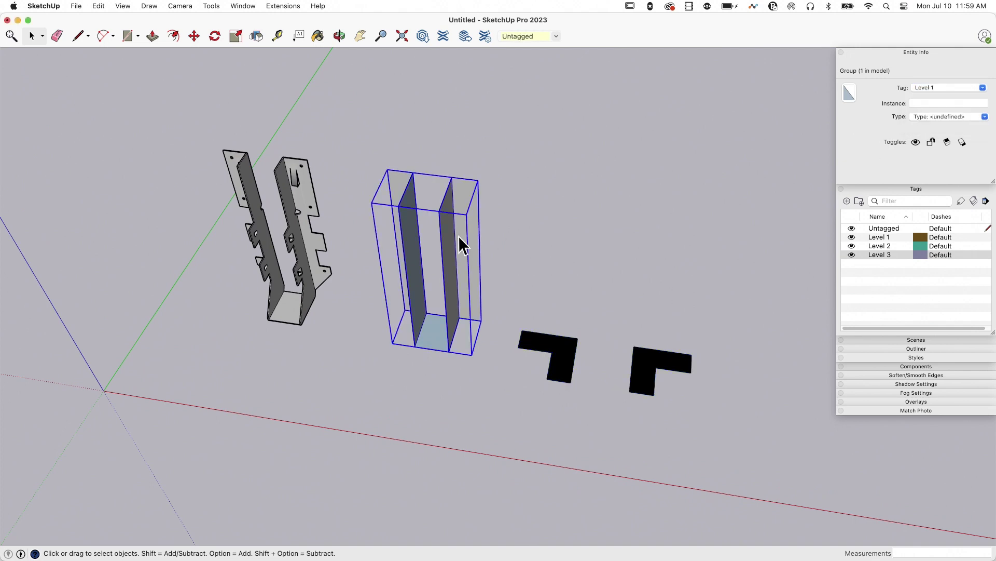
click(983, 89)
click(929, 116)
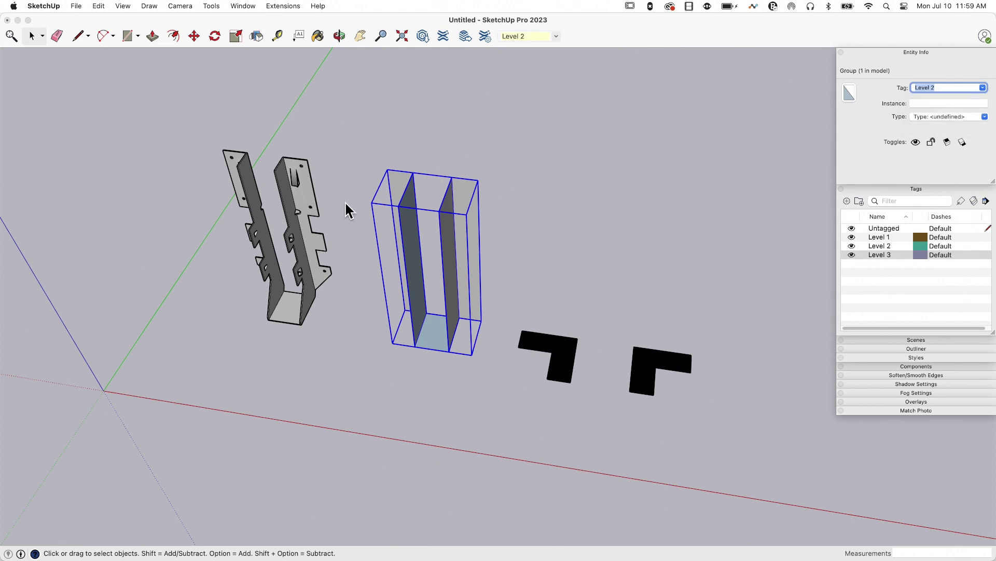
click(293, 207)
middle_drag(295, 192, 299, 163)
click(983, 89)
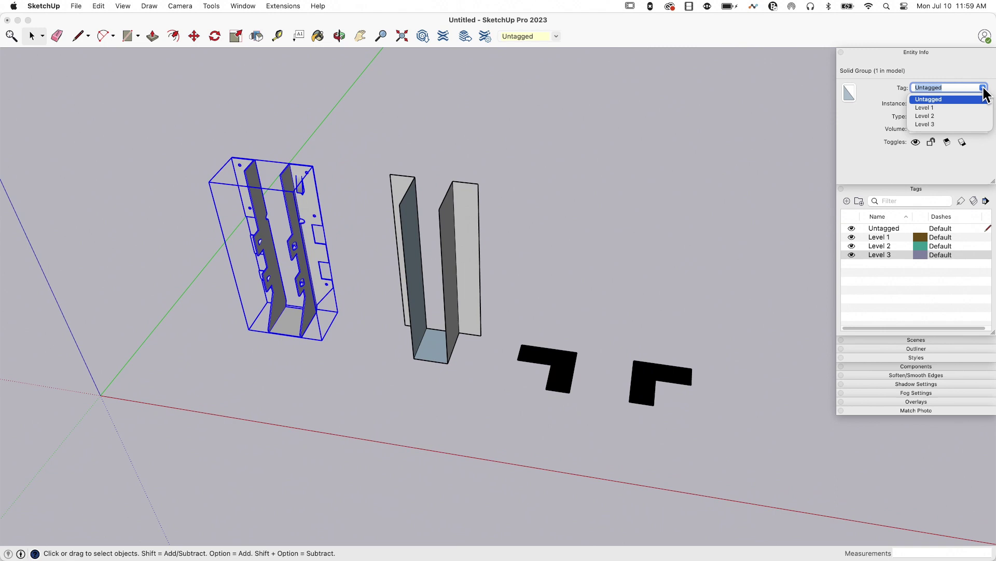
click(921, 124)
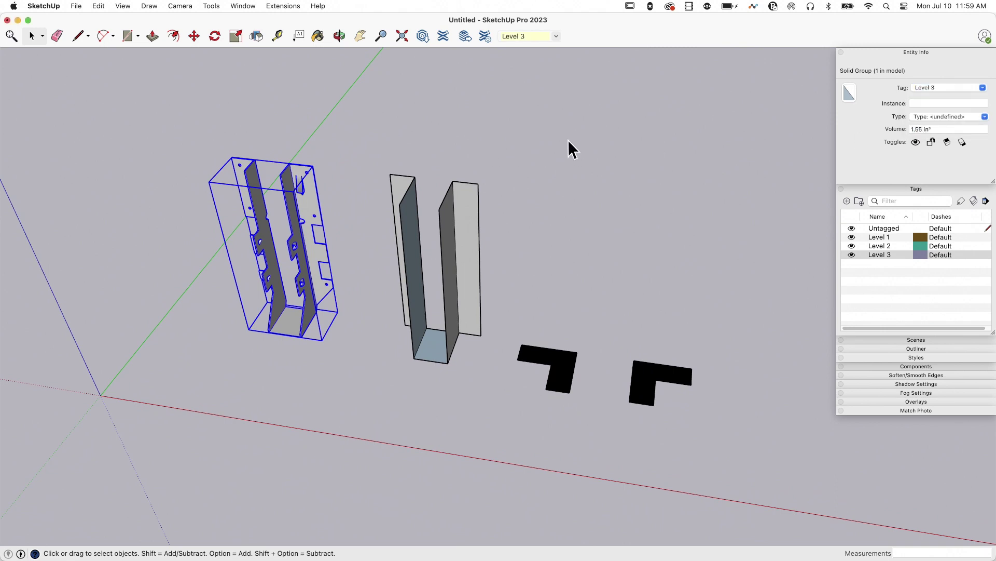
click(852, 237)
click(851, 245)
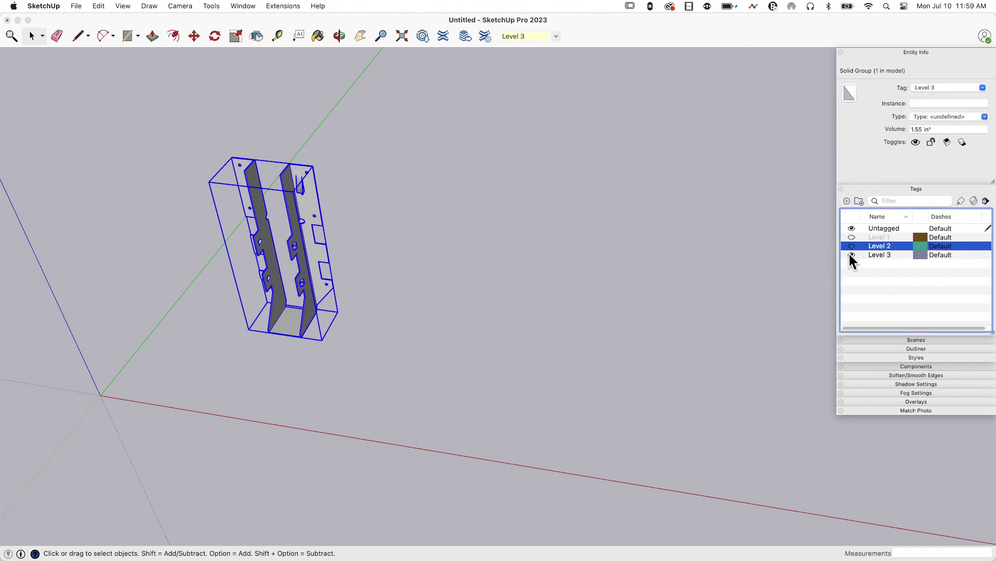
click(851, 254)
click(852, 245)
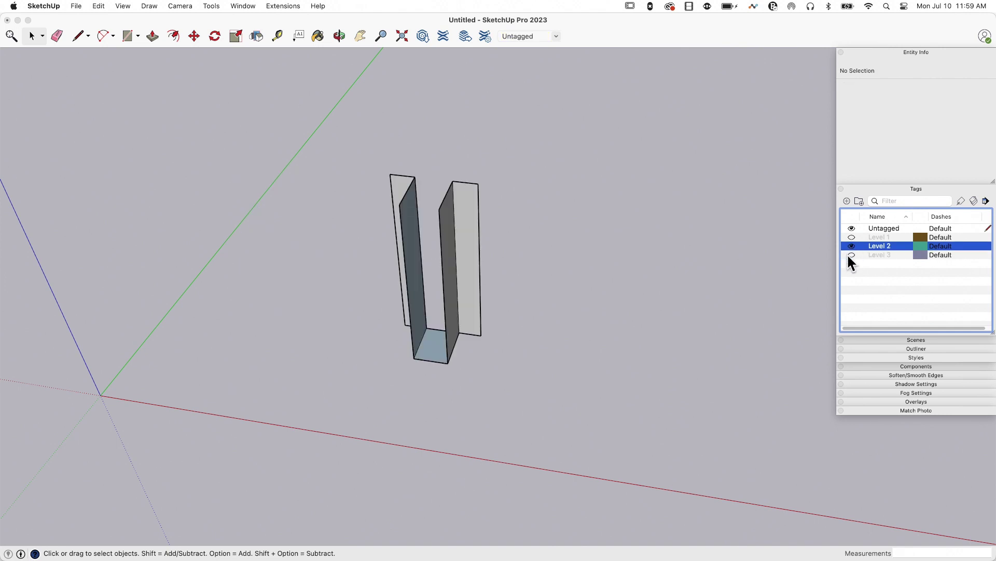
click(852, 246)
click(851, 236)
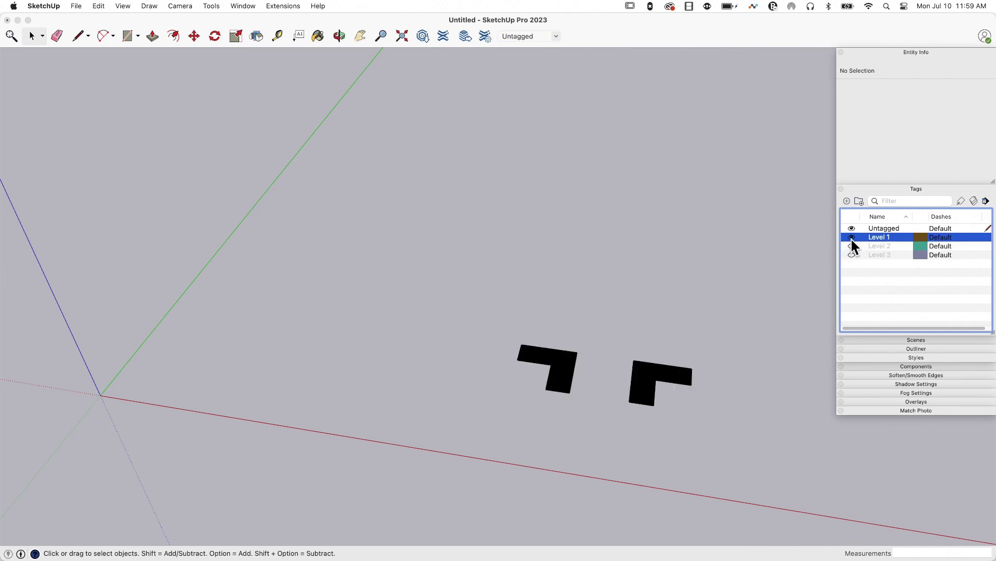
click(852, 246)
click(852, 246)
click(851, 254)
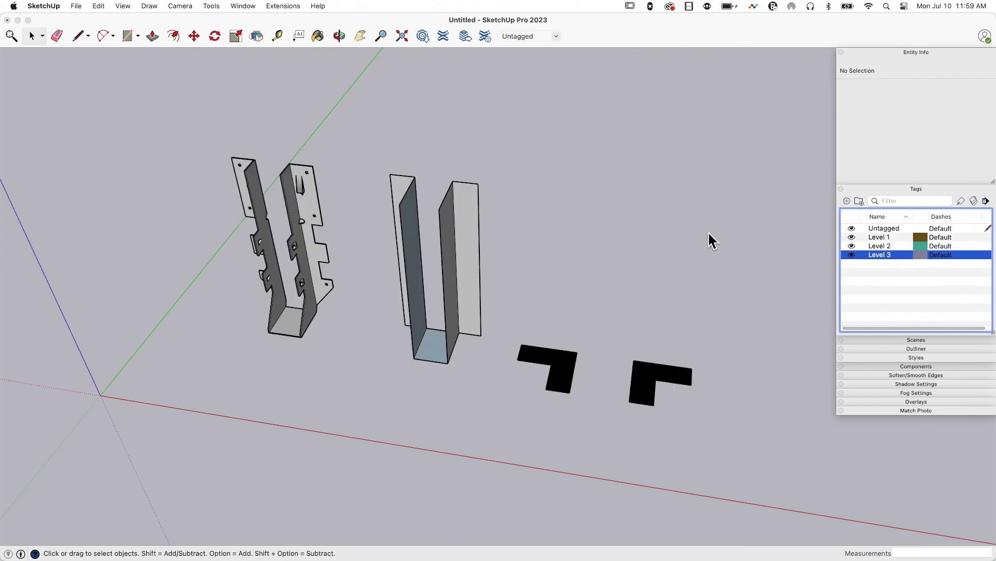
middle_drag(569, 222, 462, 369)
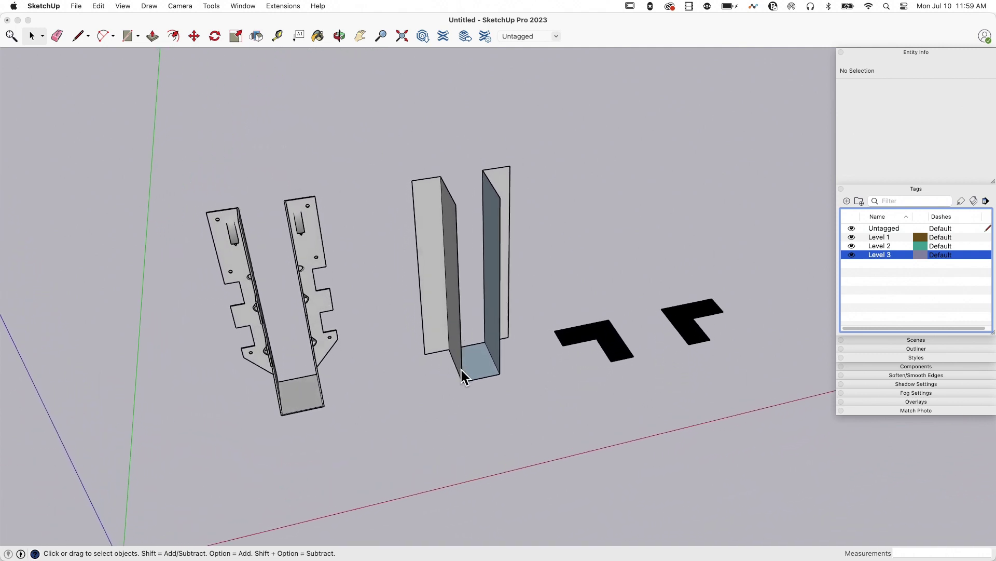
middle_drag(469, 335, 477, 385)
- Move the U-channel by its bottom midpoint onto the hanger's position
click(477, 385)
key(m)
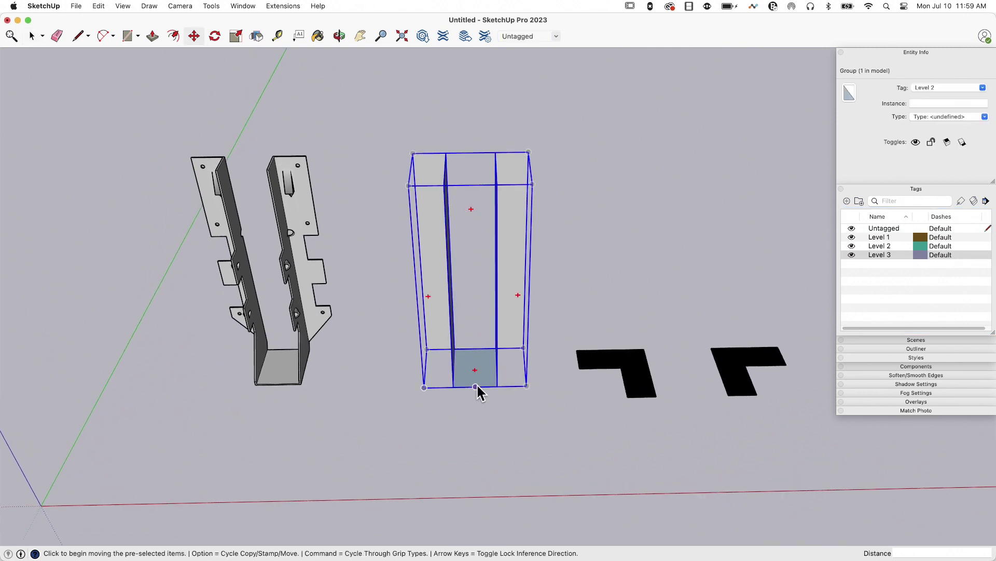
click(475, 385)
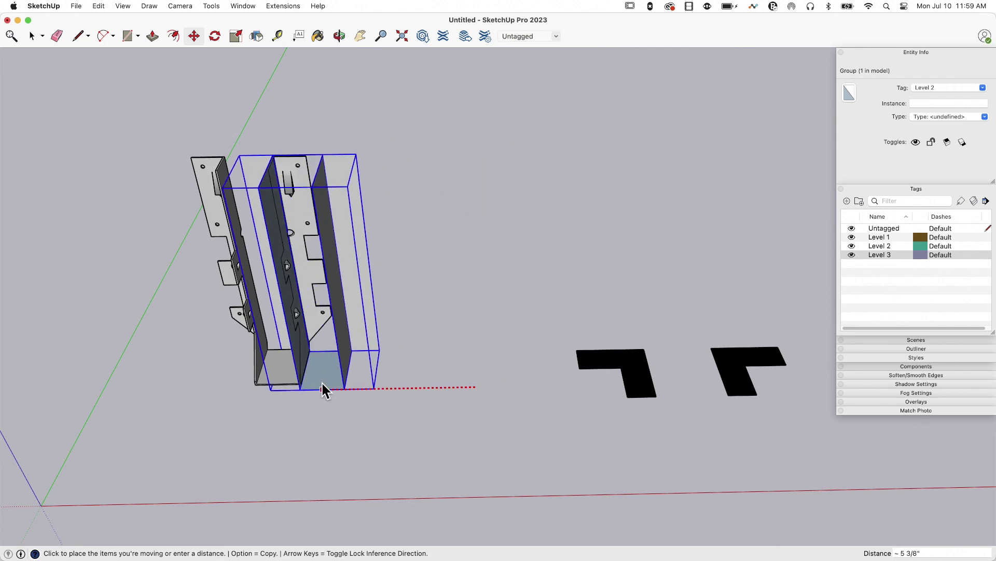
click(278, 382)
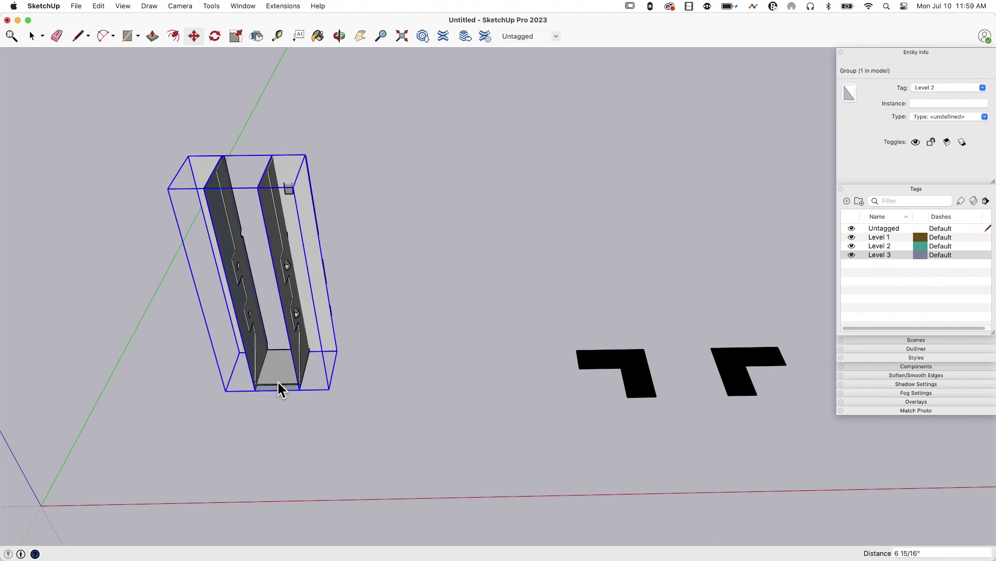
middle_drag(416, 425, 606, 394)
click(606, 393)
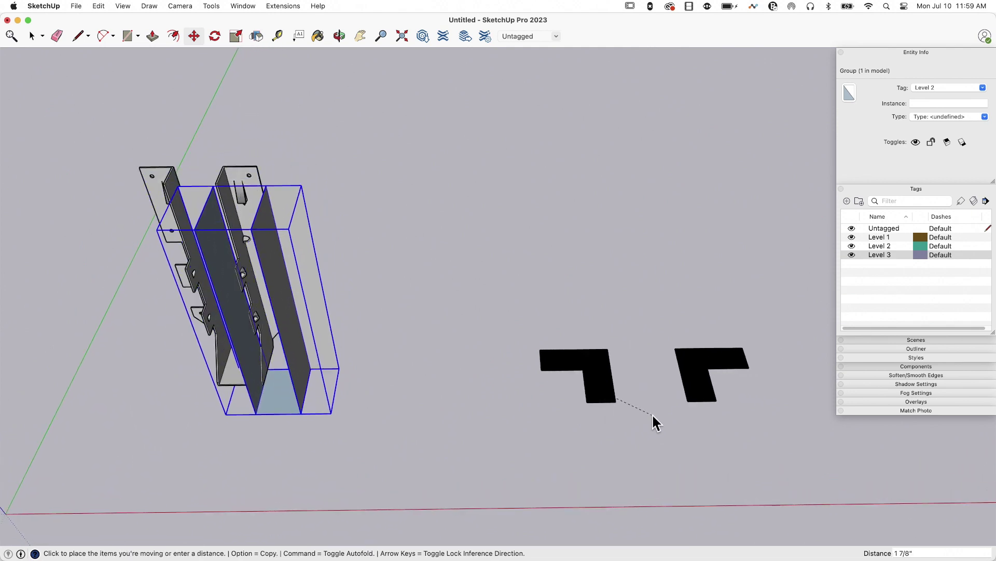
key(space)
- Draw a reference line across the black L-plates and move them, from its midpoint, centred under the hanger
click(614, 396)
key(l)
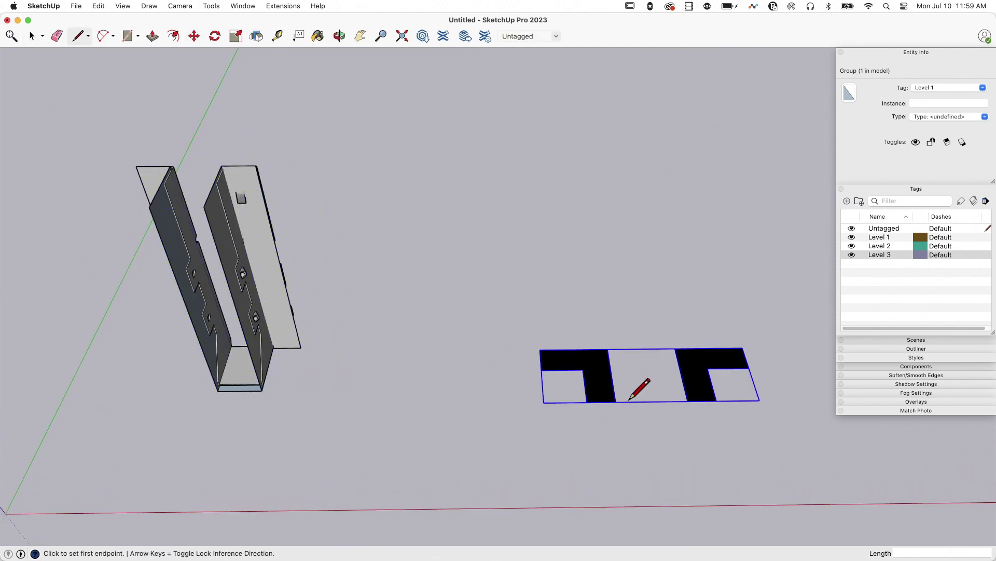
click(616, 401)
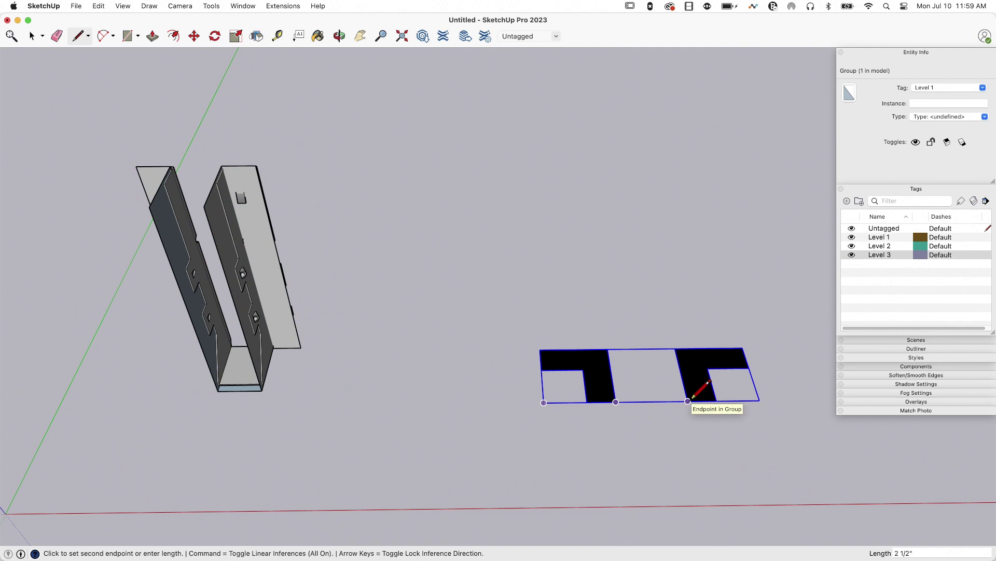
click(689, 401)
key(m)
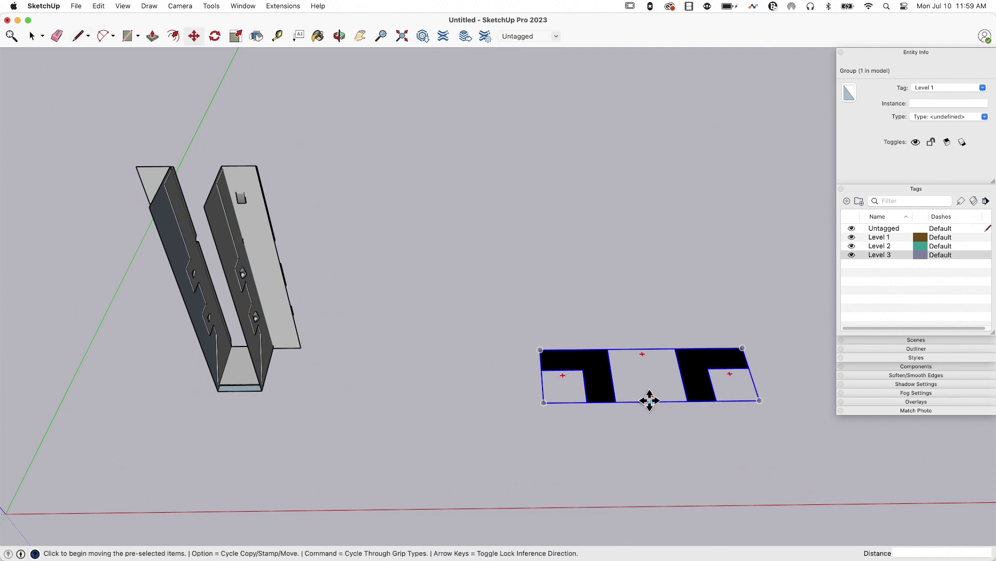
click(652, 402)
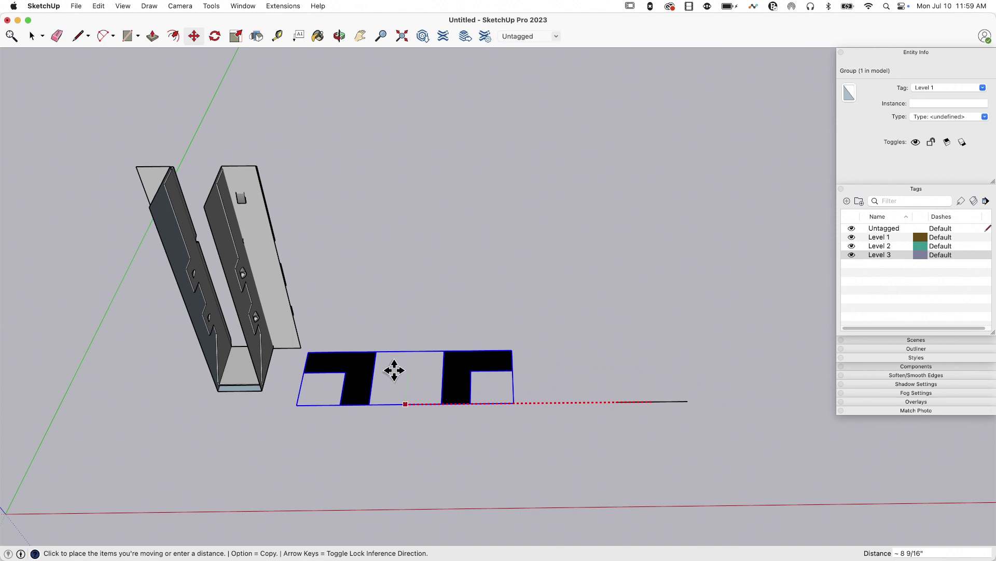
click(242, 390)
key(space)
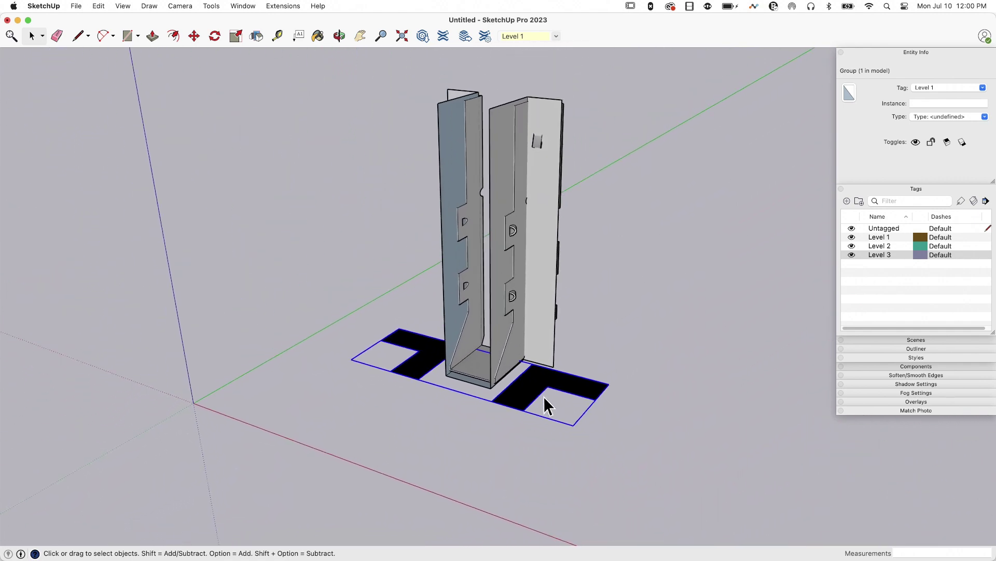
- Erase the stray reference line
key(e)
click(729, 442)
key(space)
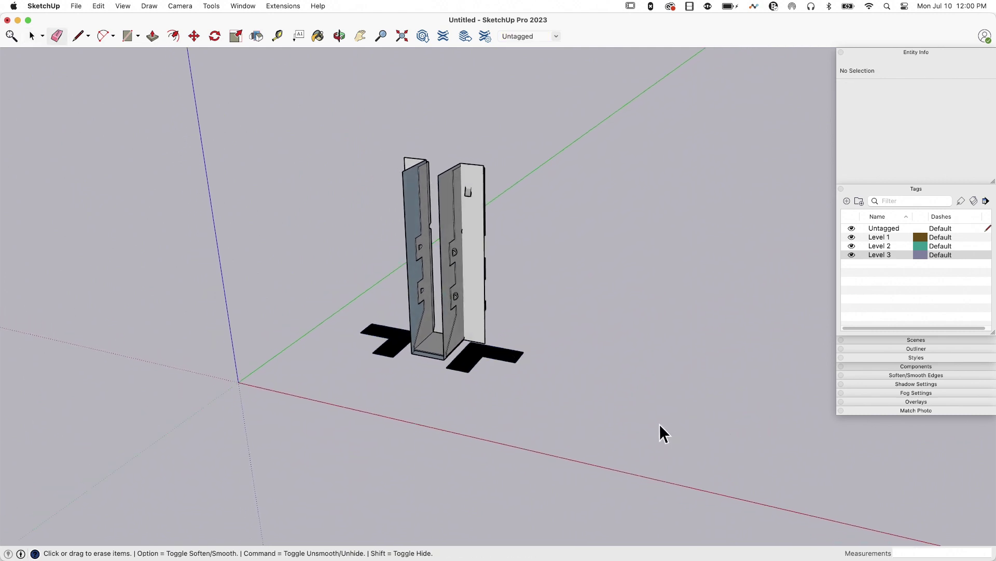
- Window-select the three stacked groups and choose Make Component from the context menu
drag(467, 290, 619, 434)
right_click(507, 348)
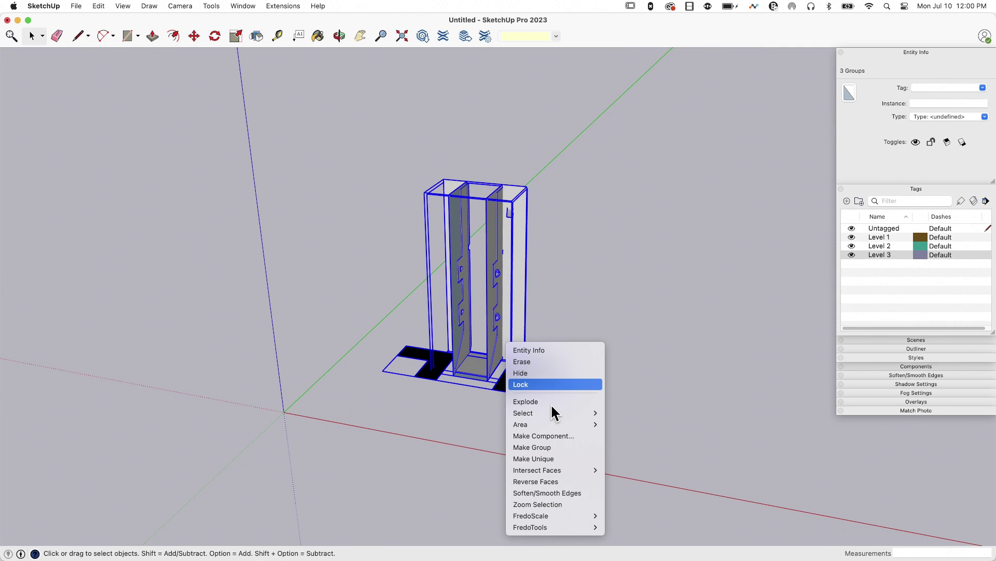
click(547, 436)
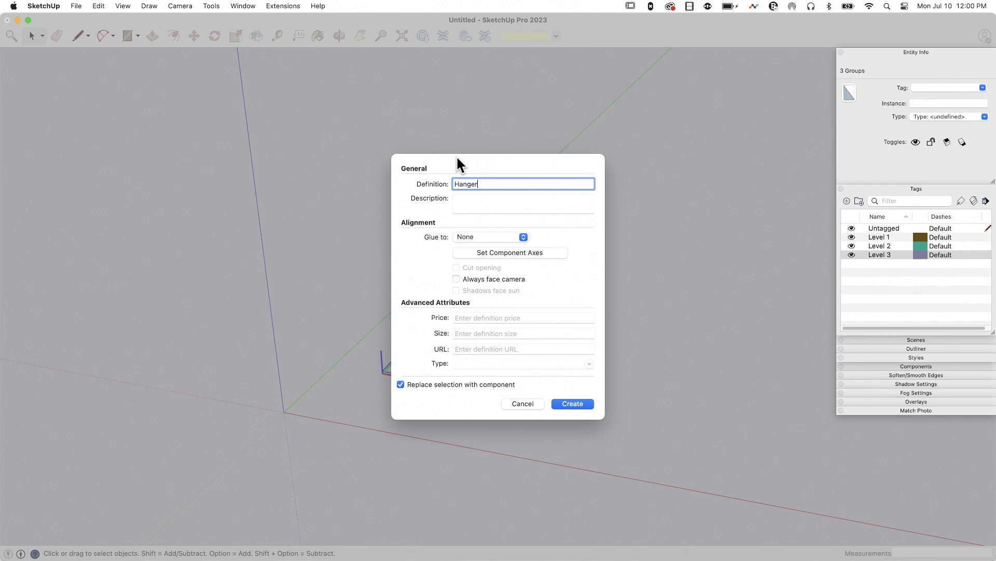
- Pick a custom component axis origin at the hanger's bottom edge, then cancel
click(505, 254)
scroll(453, 328, up, 5)
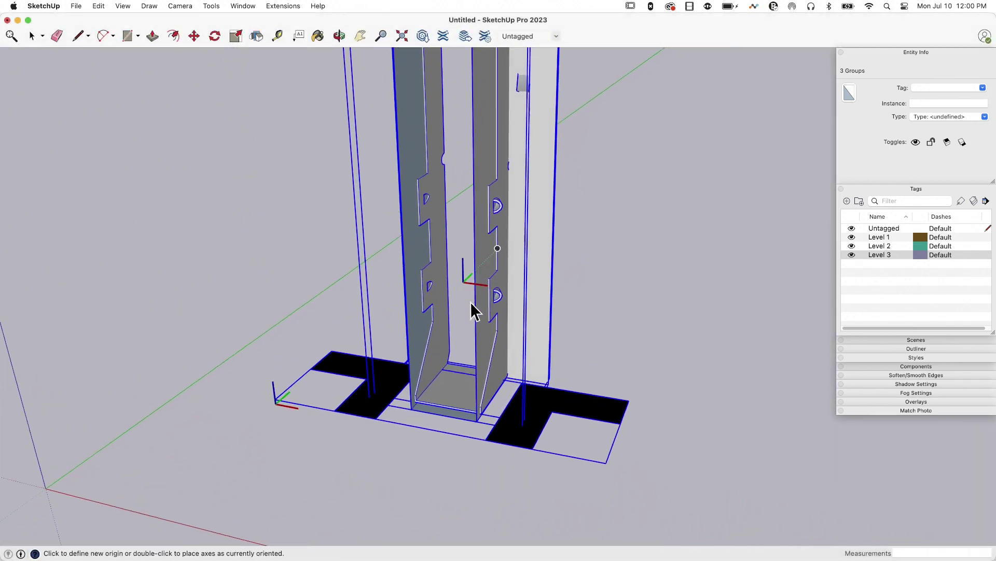
scroll(431, 337, up, 6)
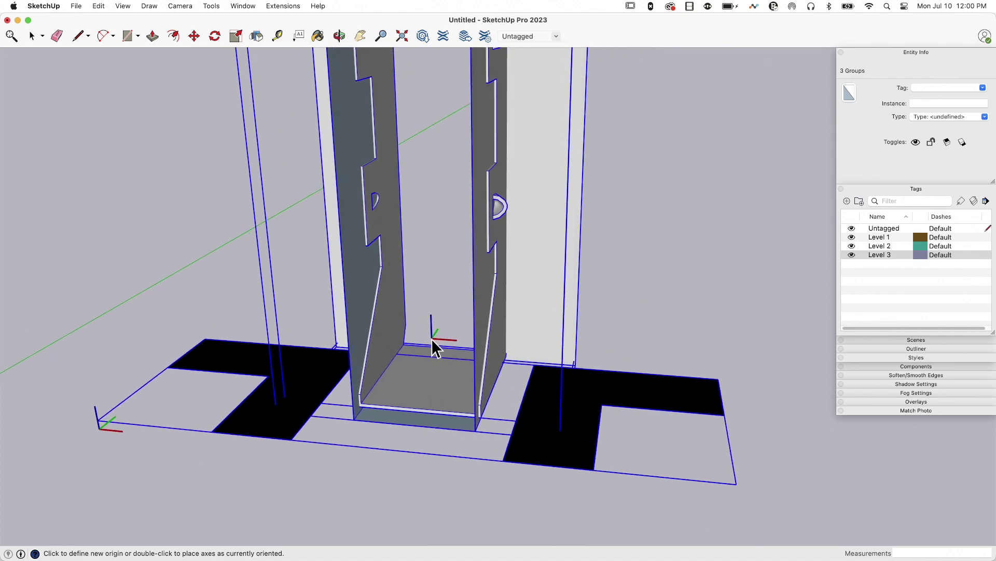
middle_drag(445, 322, 451, 354)
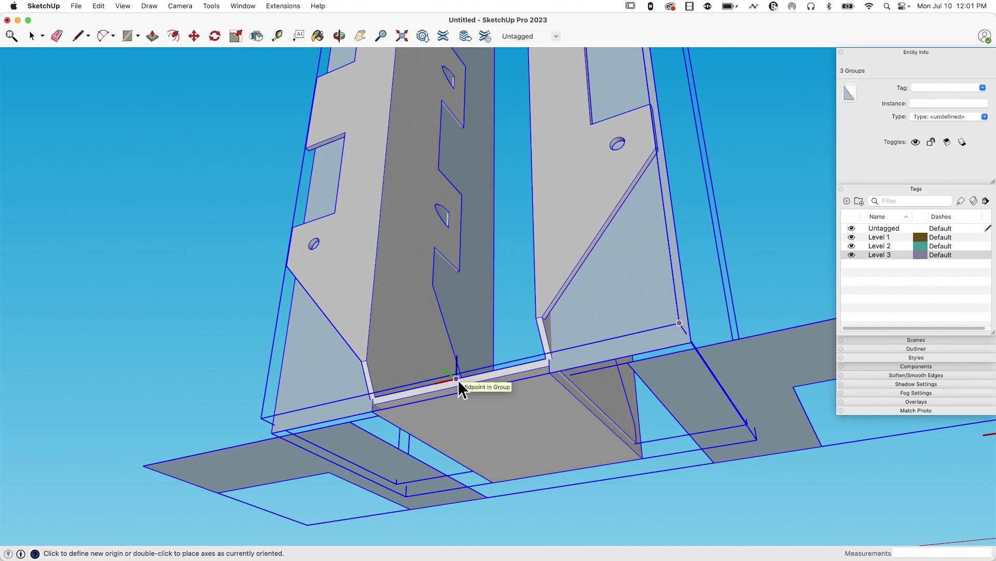
click(457, 378)
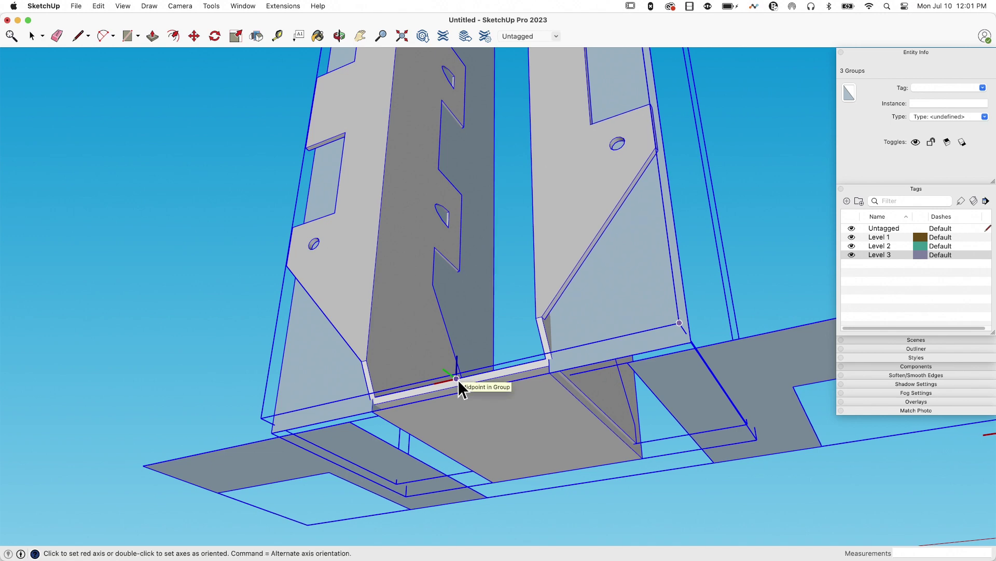
mouse_move(457, 379)
middle_down()
mouse_move(402, 407)
mouse_move(400, 389)
mouse_move(372, 389)
mouse_move(474, 338)
mouse_move(469, 305)
mouse_move(513, 361)
mouse_move(454, 339)
middle_up()
key(space)
- Start a helper line from the hanger's bottom edge, cancel it, and orbit under the model
key(l)
click(450, 343)
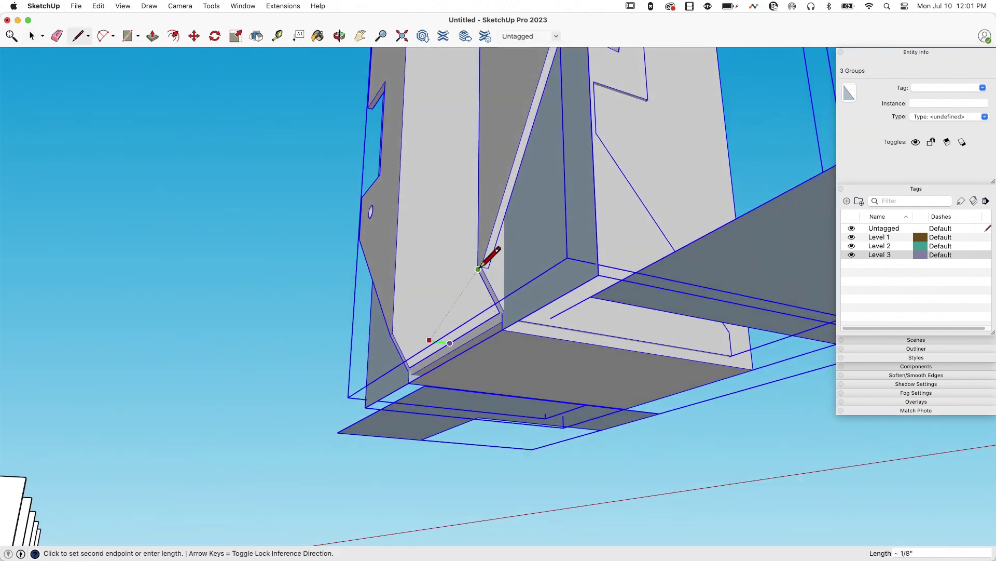
key(space)
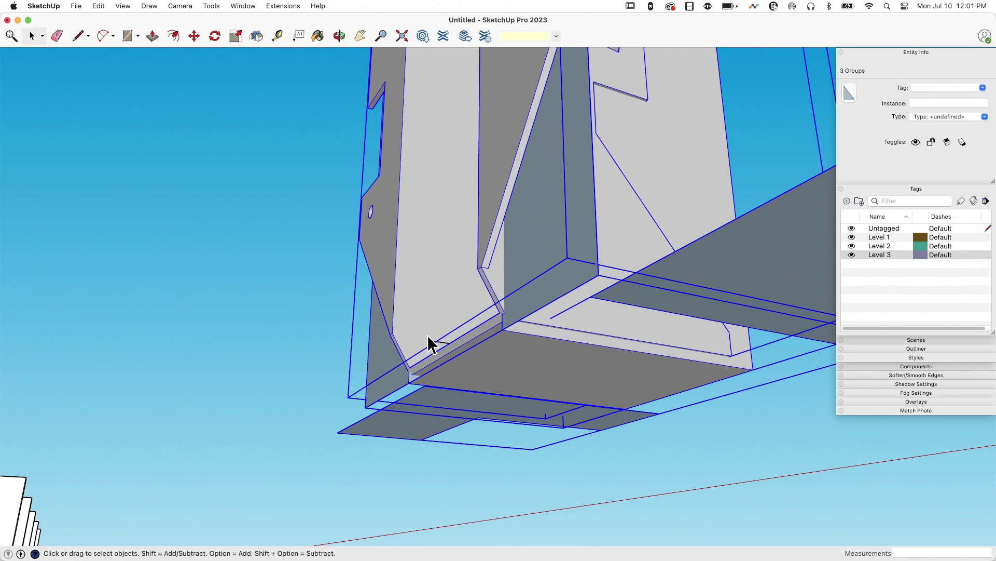
mouse_move(444, 331)
middle_down()
mouse_move(485, 368)
mouse_move(496, 300)
middle_up()
- Make the three groups a component named Hanger with its axis origin at the bottom corner
right_click(494, 294)
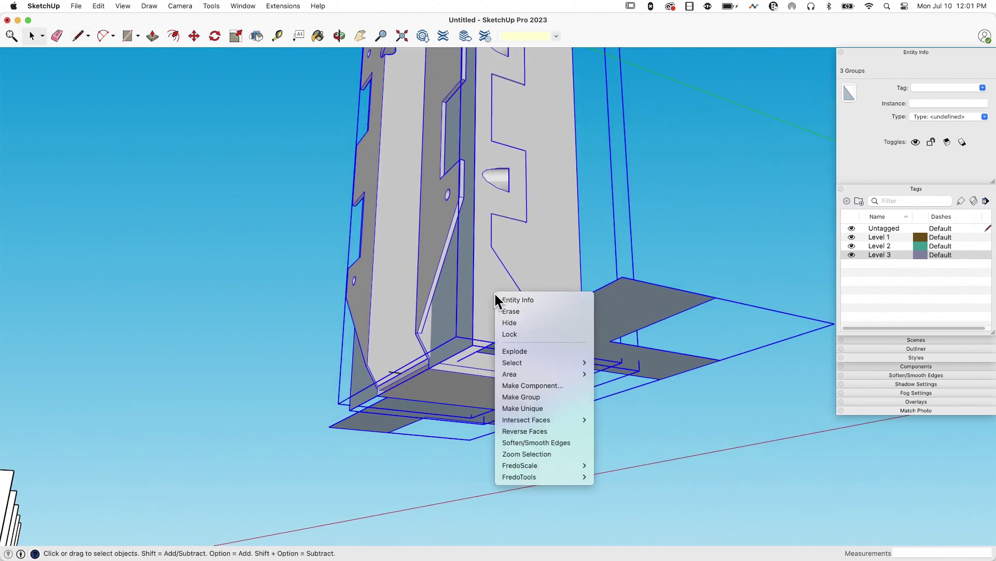
click(529, 382)
text(Hanger)
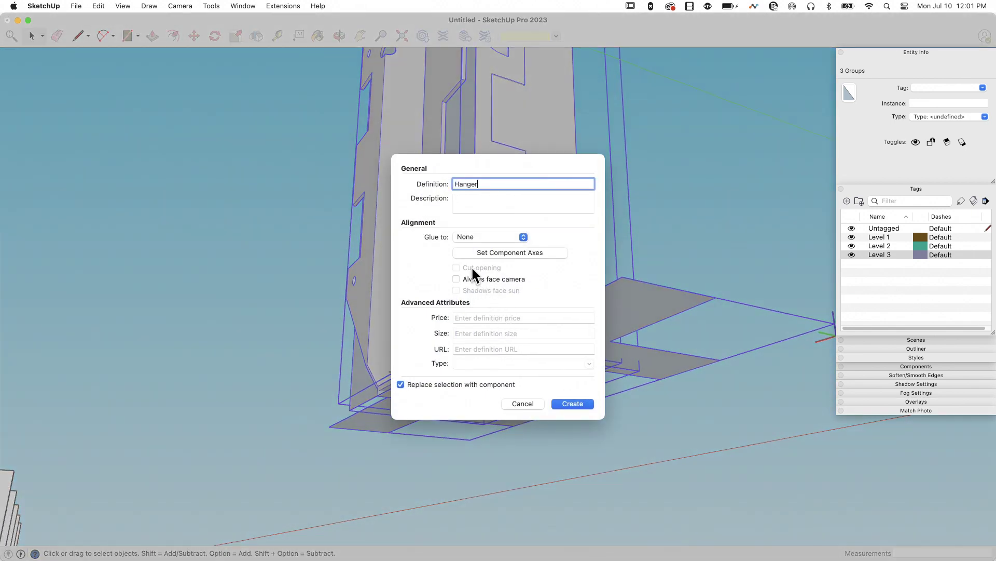
click(471, 250)
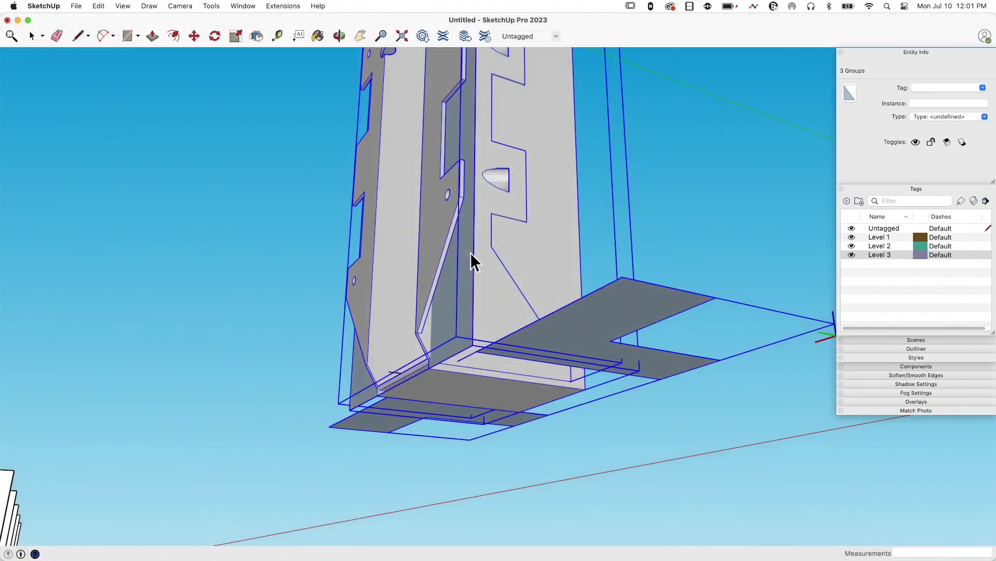
click(387, 371)
double_click(387, 372)
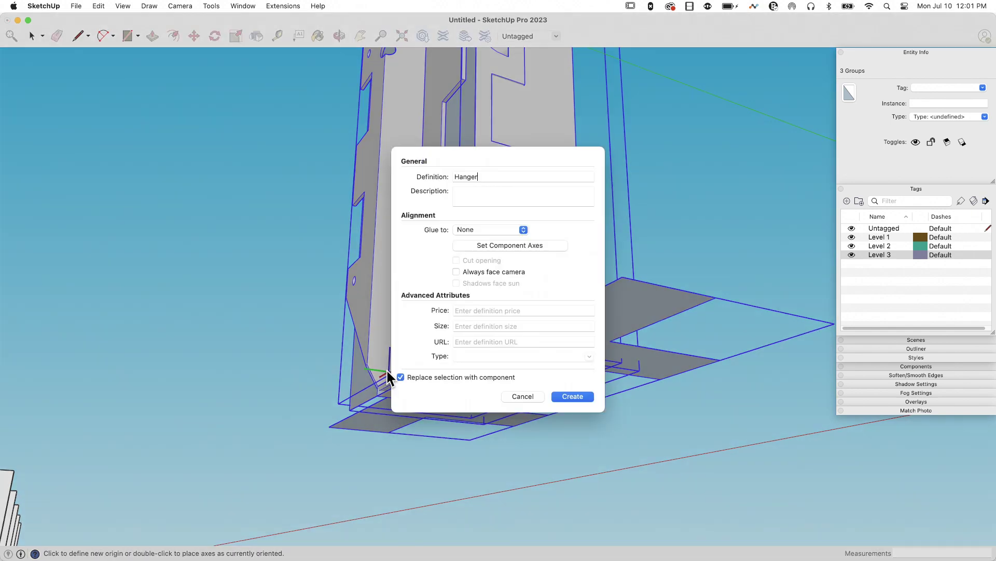
click(573, 403)
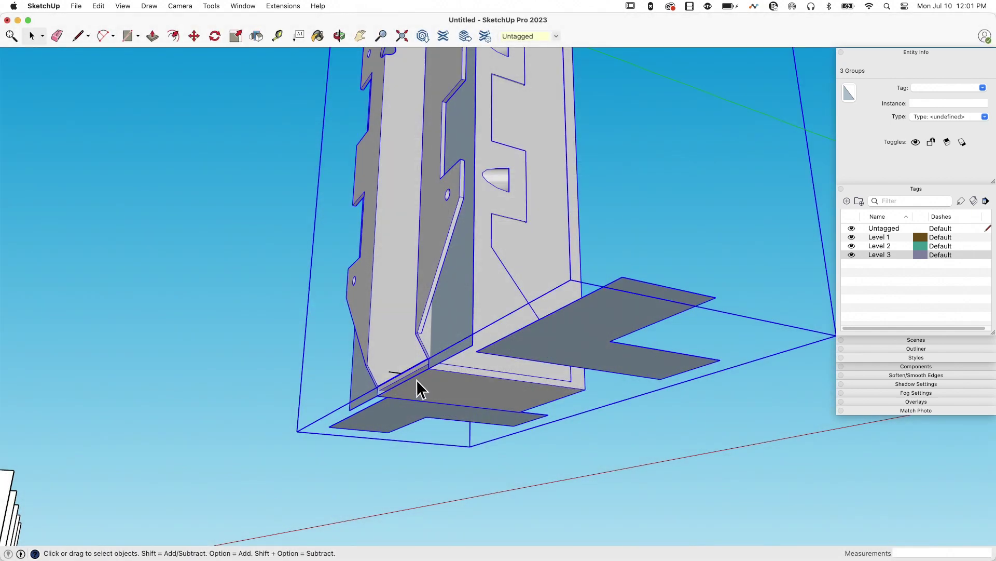
- Erase the helper line and select the Hanger component
key(e)
click(391, 377)
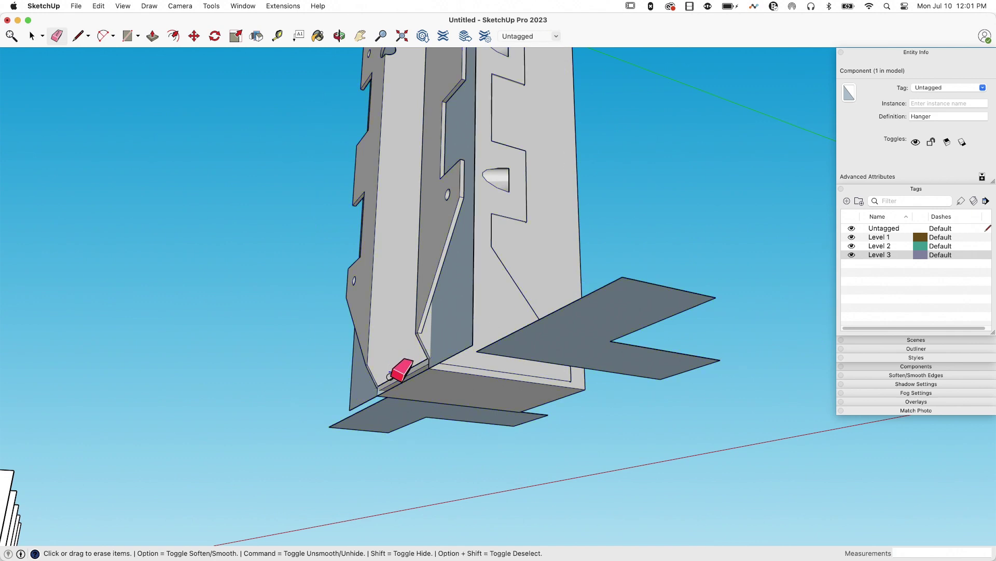
key(space)
mouse_move(412, 385)
middle_down()
mouse_move(369, 379)
mouse_move(396, 409)
mouse_move(349, 403)
mouse_move(387, 398)
mouse_move(378, 412)
mouse_move(442, 399)
middle_up()
click(382, 411)
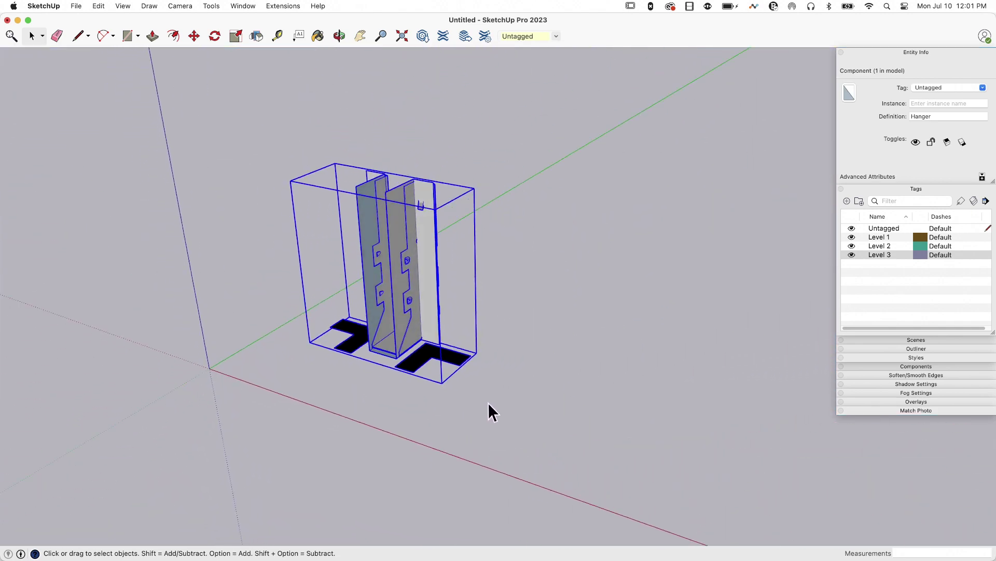
- Select the Hanger component and hide the Level 3, Level 2 and Level 1 tags
click(488, 403)
middle_drag(291, 196, 456, 207)
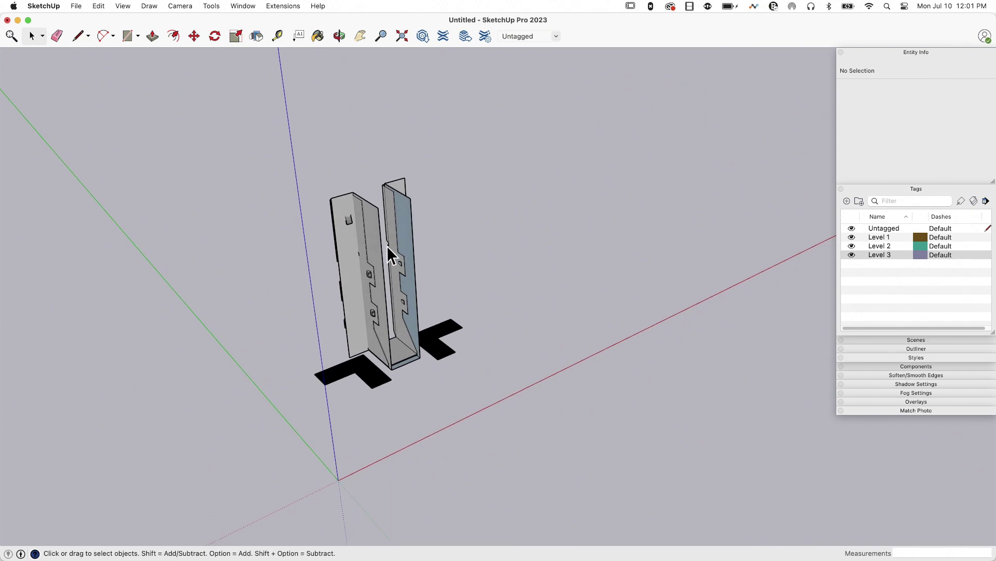
click(408, 248)
middle_drag(386, 255, 559, 304)
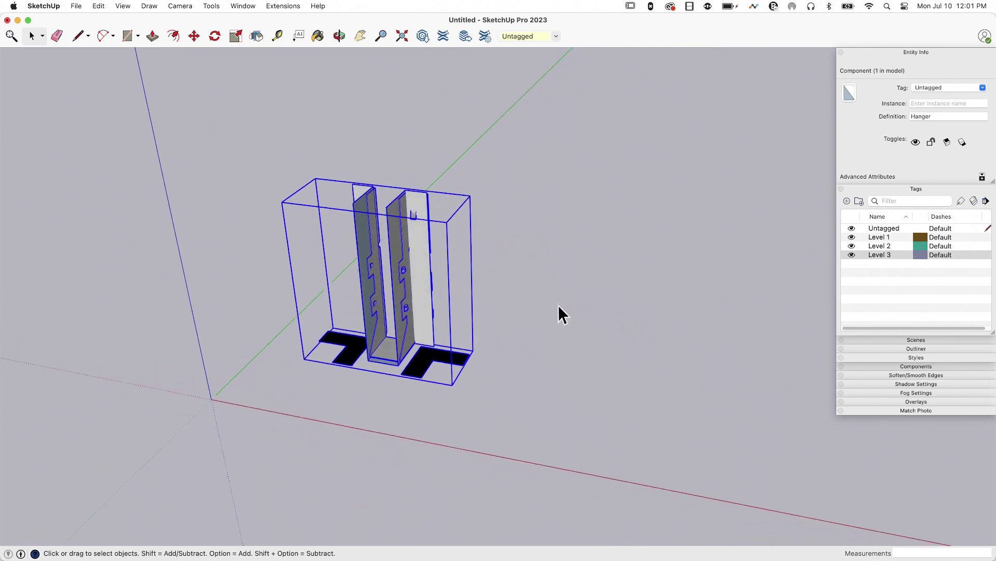
click(852, 255)
click(851, 246)
middle_drag(753, 280, 833, 253)
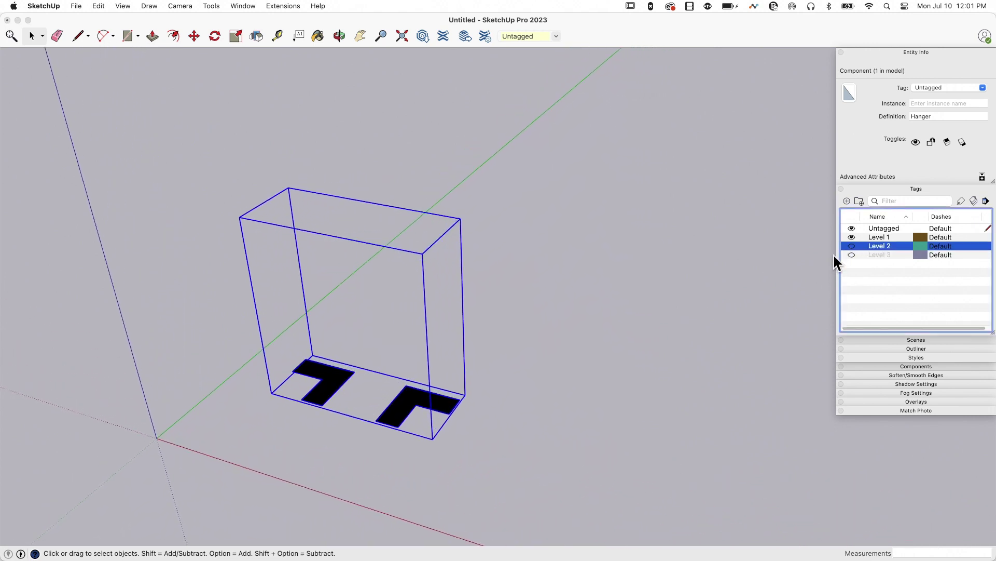
click(851, 237)
- Show Level 2 alone, then only Level 3, and expand the Components panel
click(851, 246)
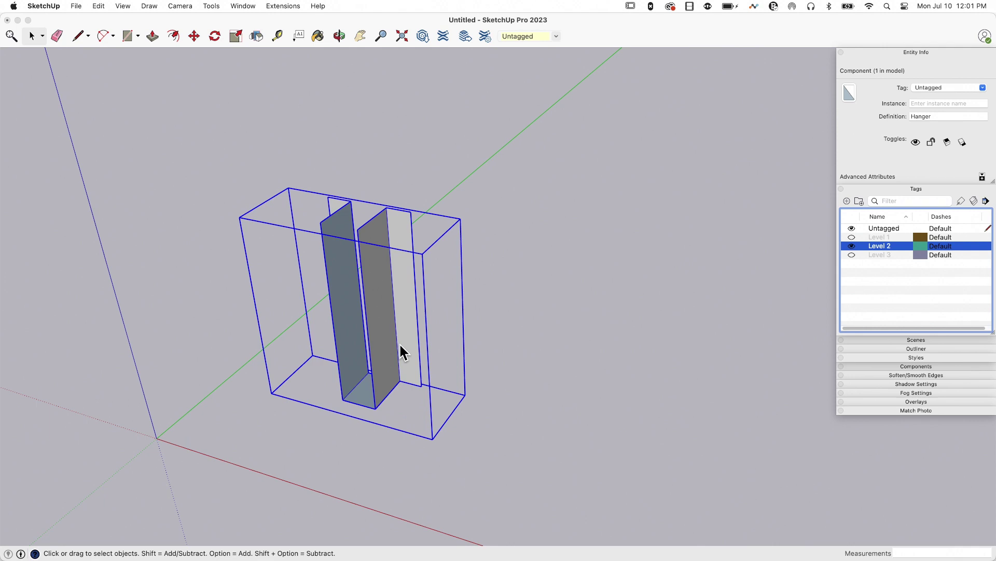
click(851, 245)
click(852, 254)
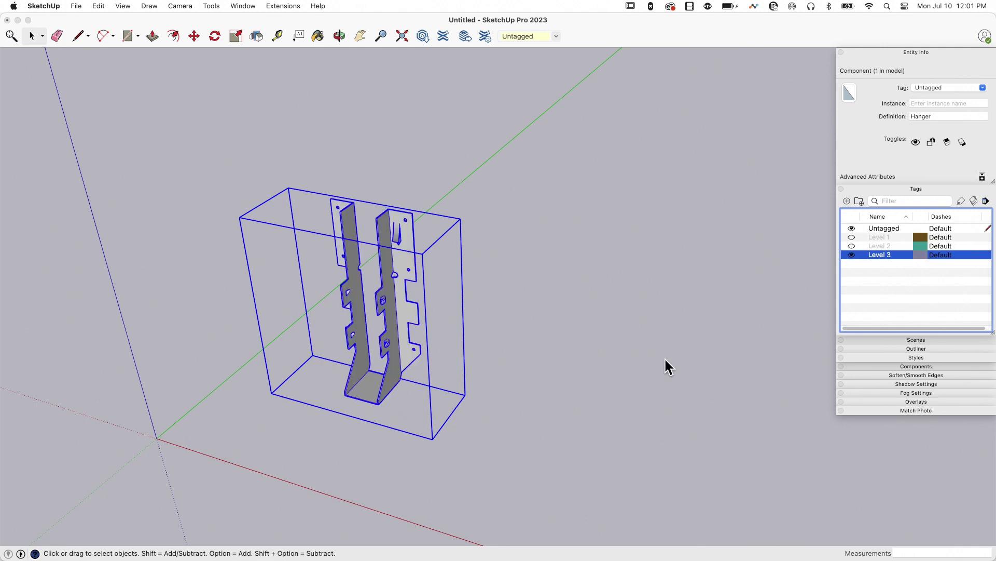
middle_drag(639, 367, 924, 365)
click(926, 367)
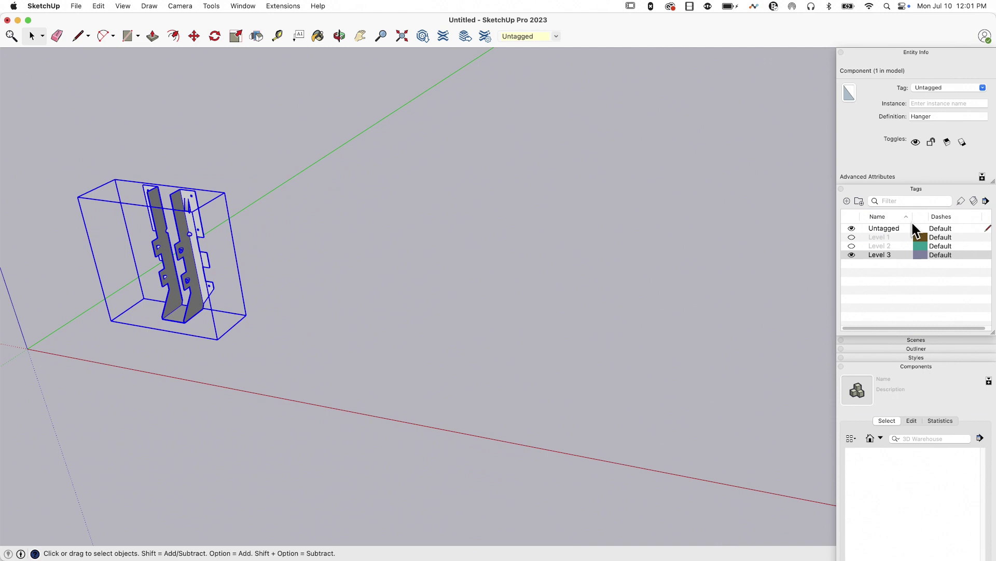
- Resize the Tags and Components tray panels
drag(992, 325, 991, 280)
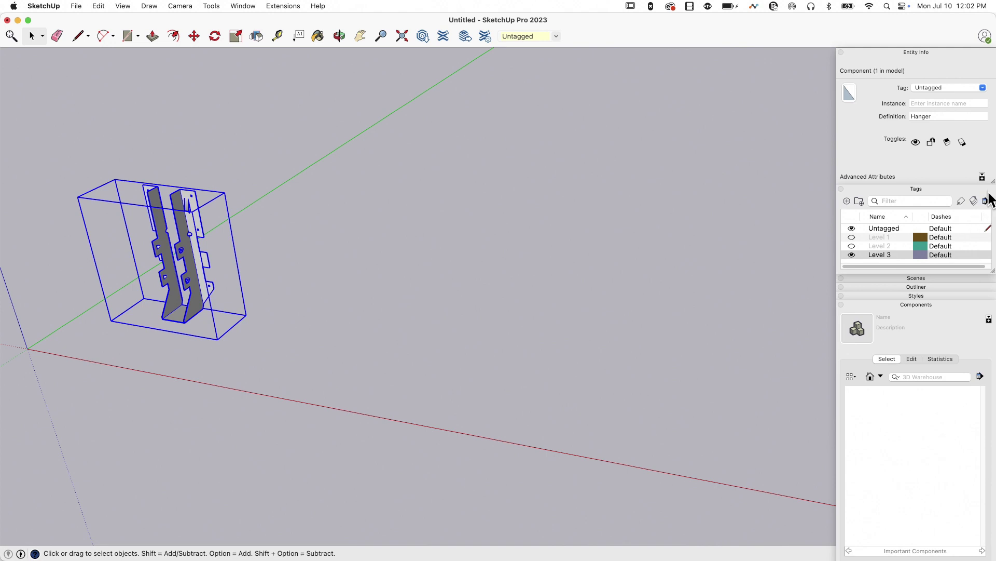
click(917, 187)
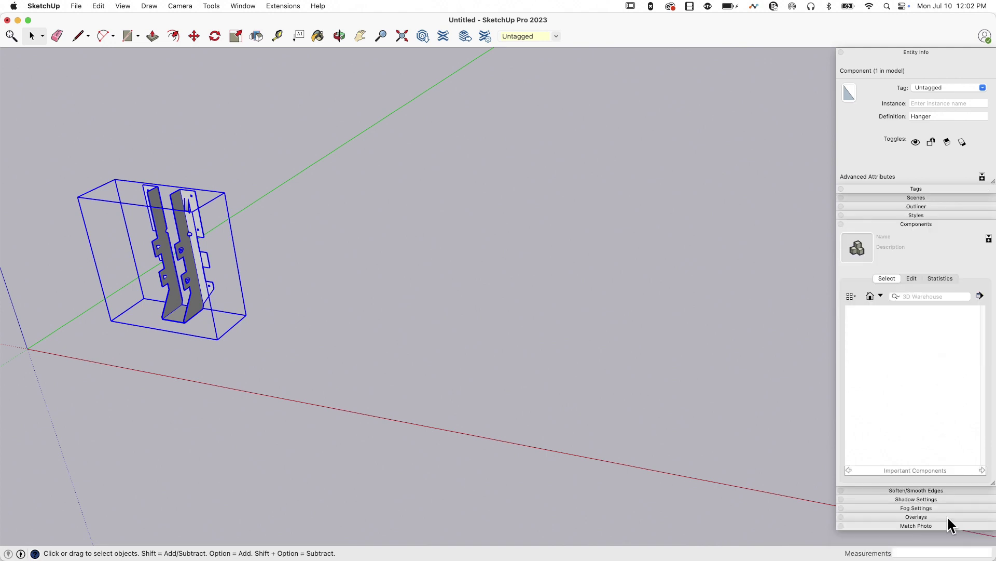
drag(994, 489, 985, 414)
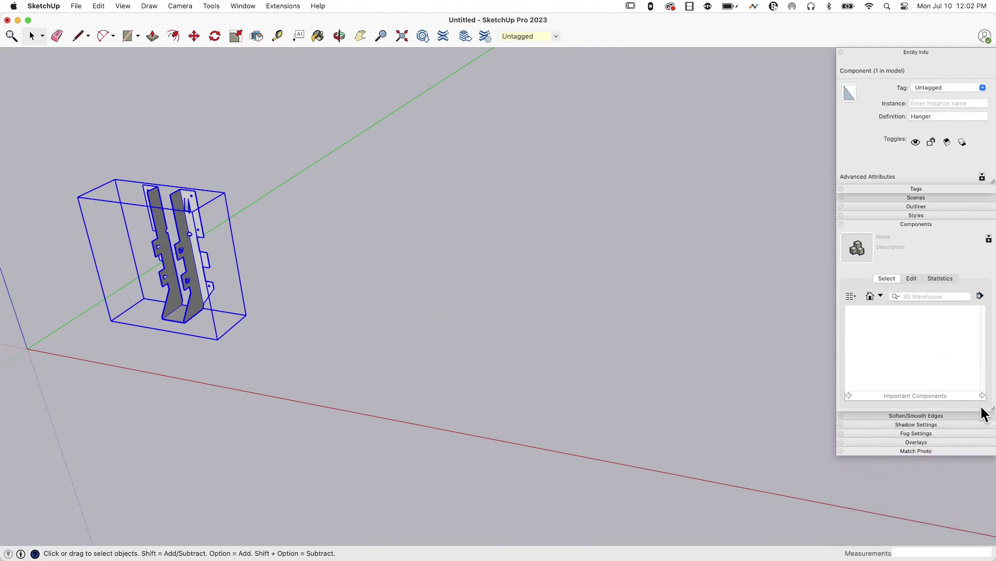
click(916, 188)
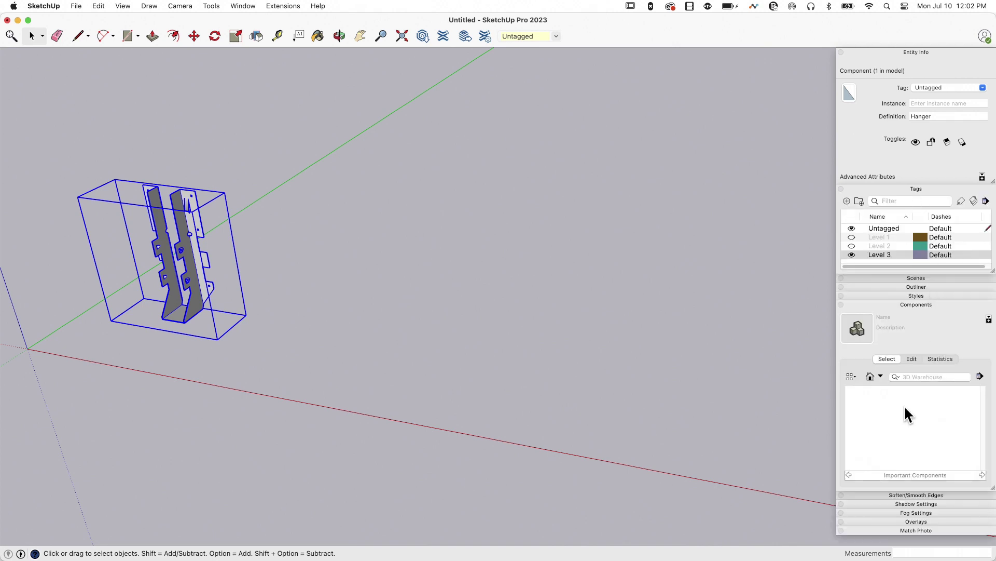
- List the In Model components, pick LUS then cancel it, and pick up Hanger for placing
click(870, 375)
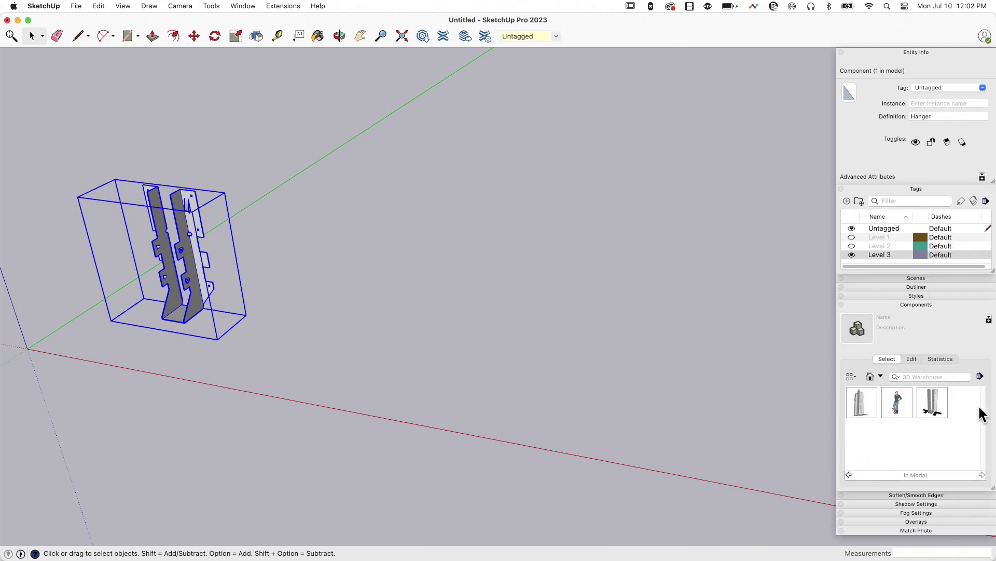
click(933, 402)
middle_drag(714, 422, 643, 384)
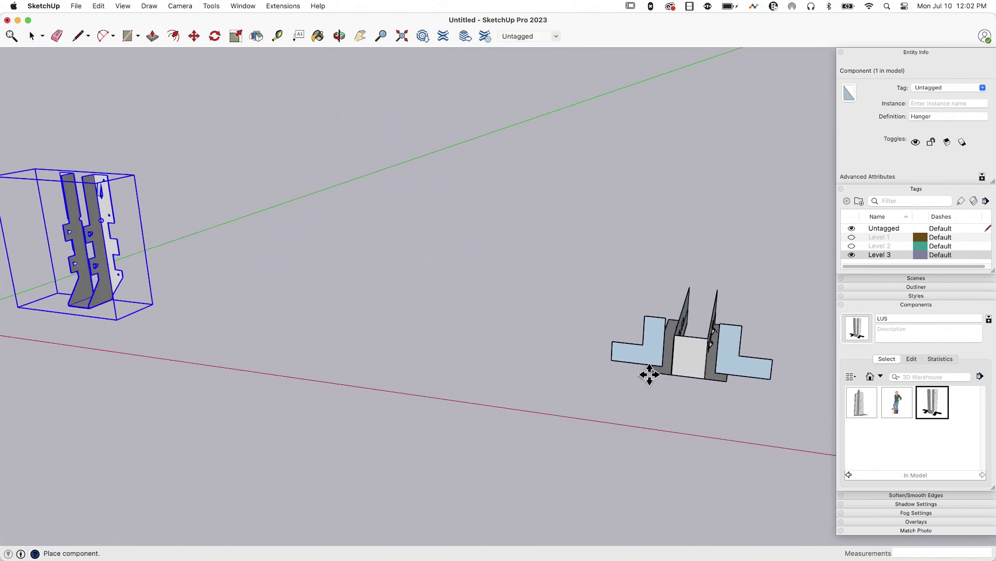
key(Escape)
click(863, 404)
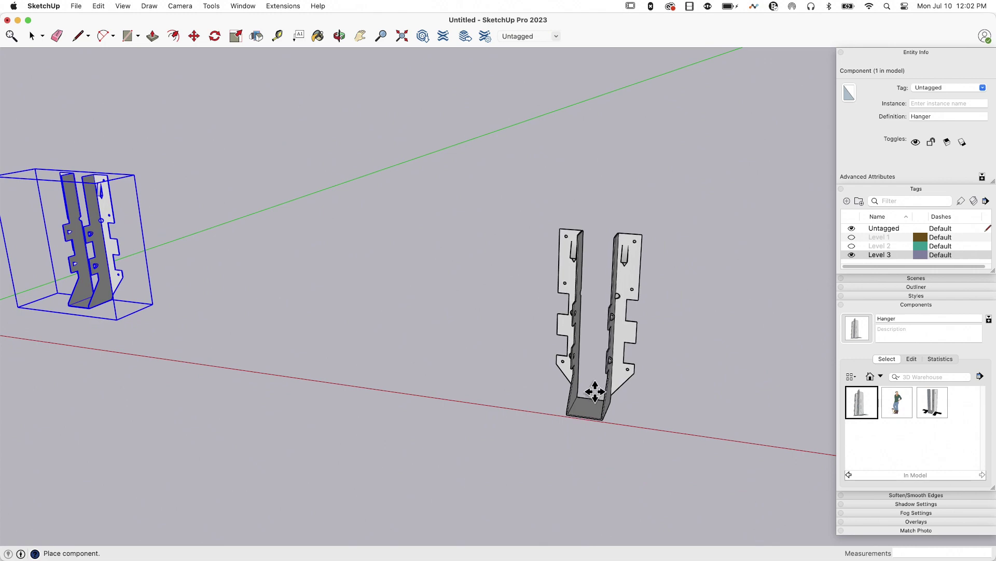
middle_drag(600, 405, 739, 359)
- Pick the Hanger component instead of LUS and zoom in on the first joist-beam corner
key(Escape)
right_click(935, 404)
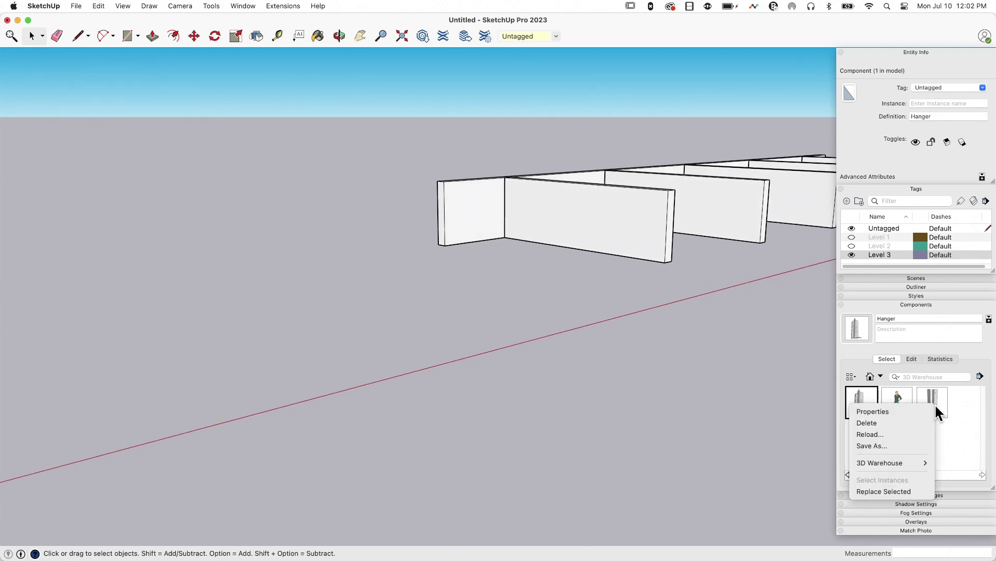
click(934, 399)
right_click(920, 393)
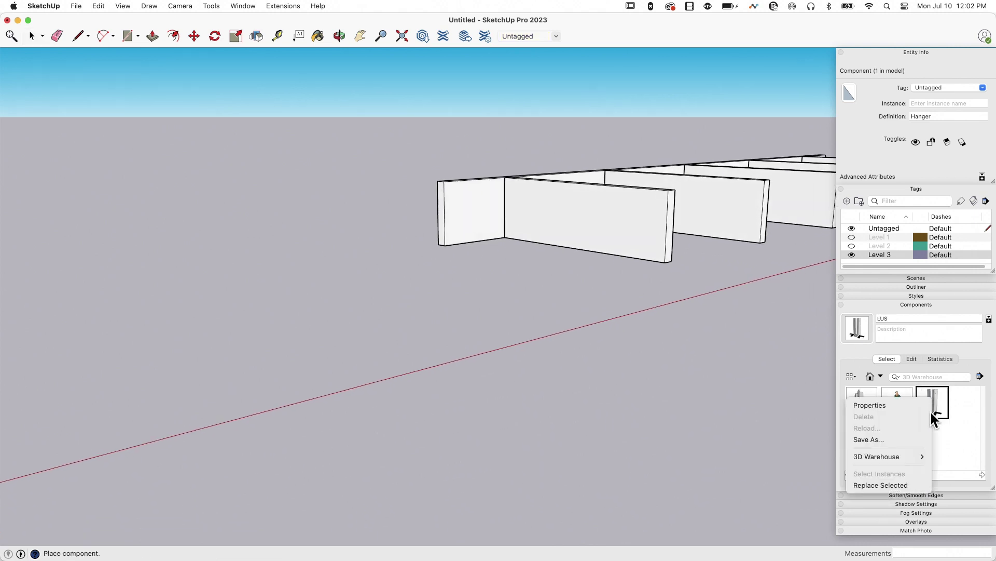
key(Escape)
click(864, 402)
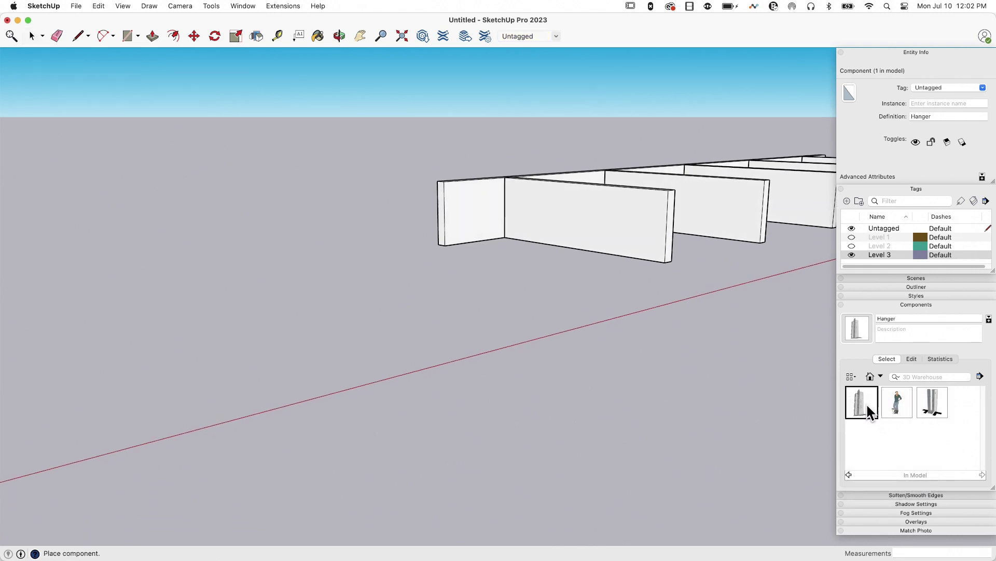
scroll(493, 290, up, 10)
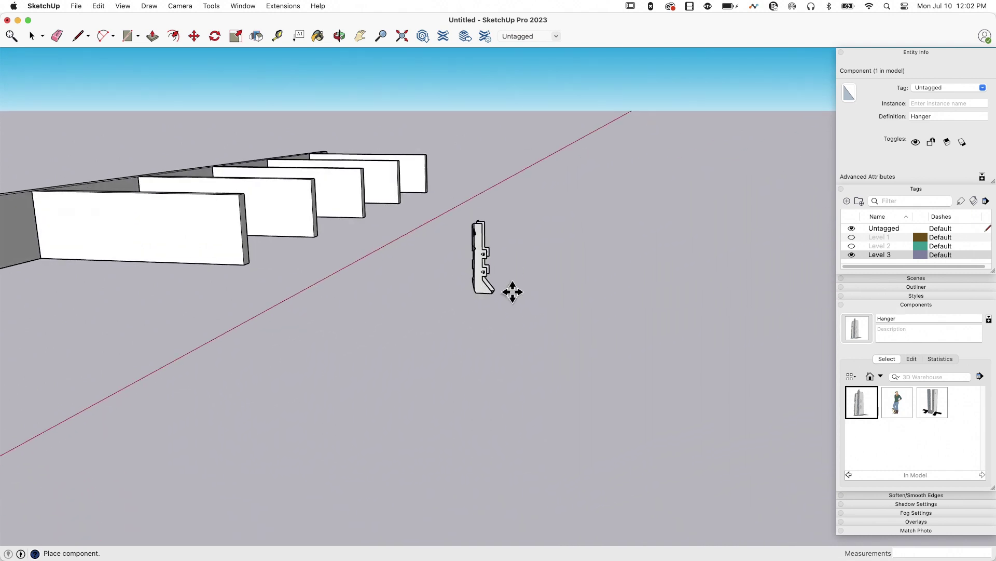
scroll(494, 289, up, 15)
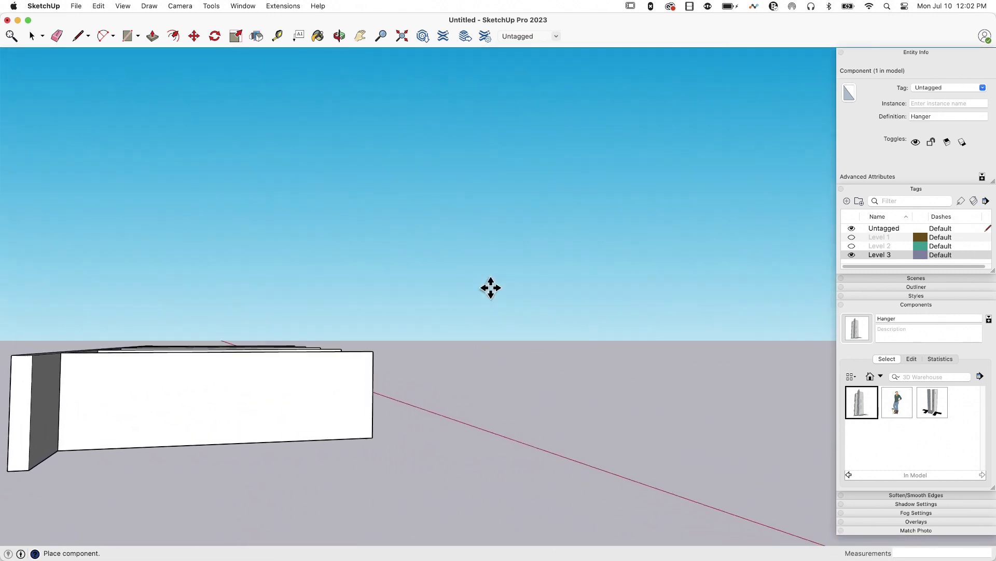
scroll(491, 288, up, 15)
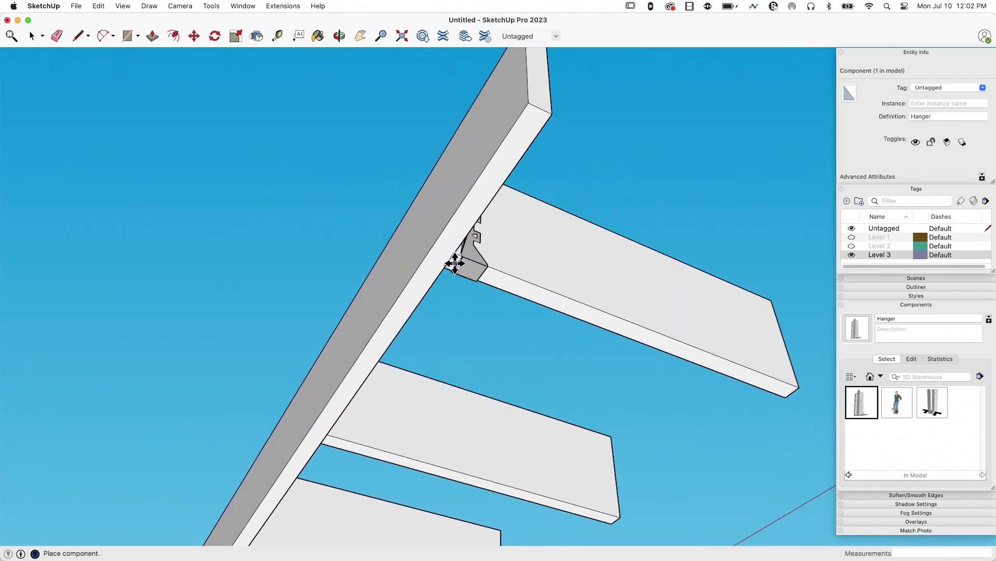
scroll(449, 261, up, 6)
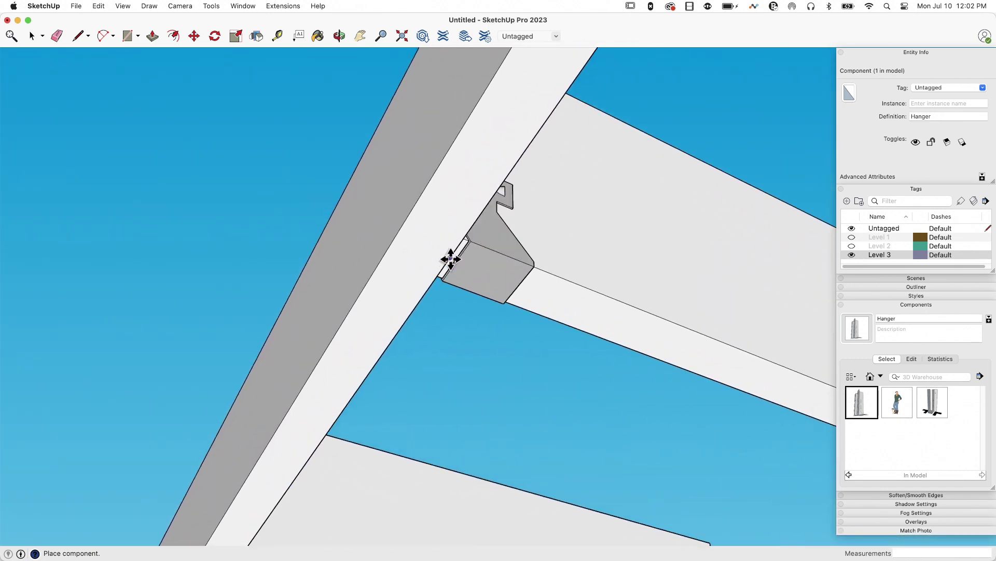
- Place the Hanger at the corner where the first joist meets the beam
click(449, 257)
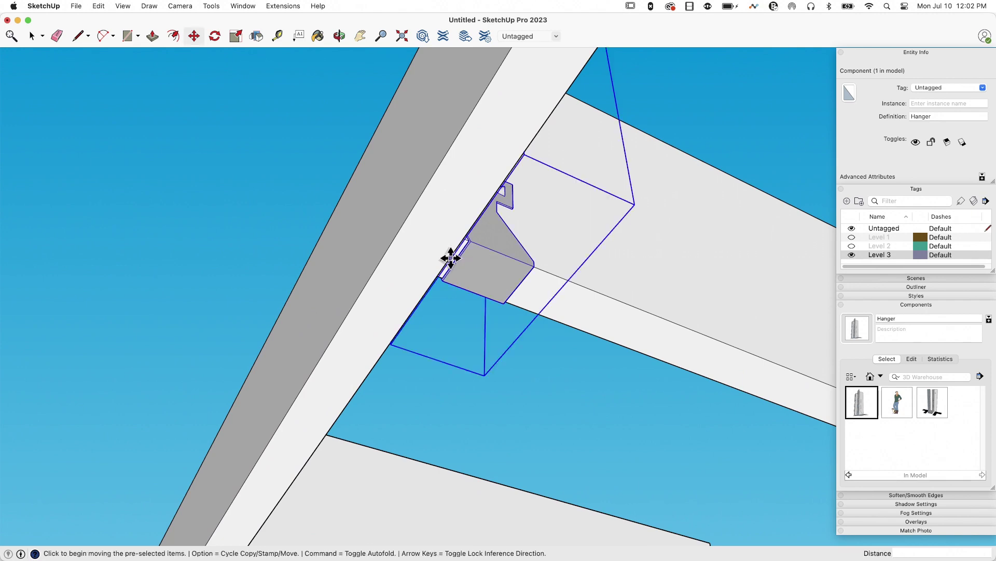
middle_drag(580, 292, 643, 263)
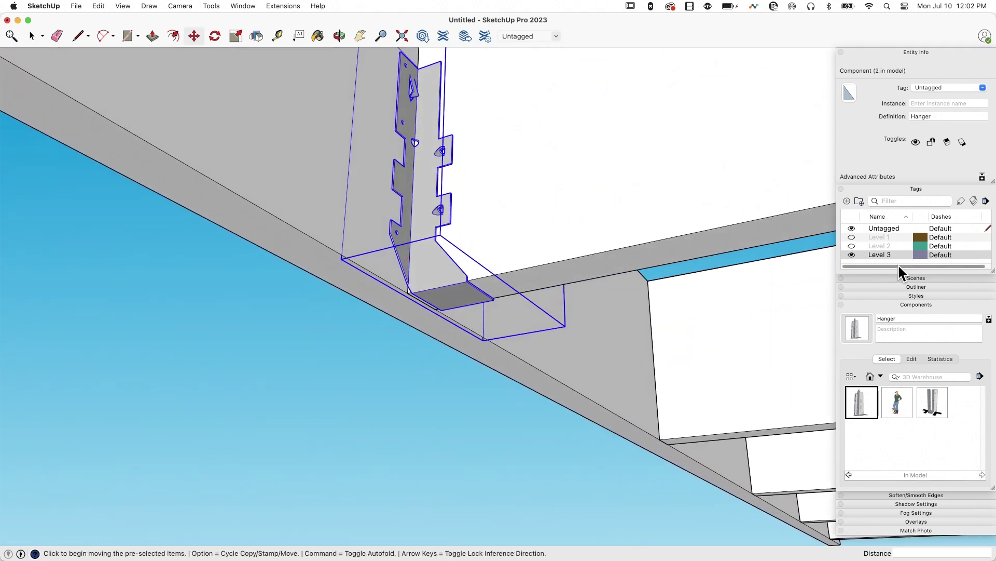
middle_drag(623, 182, 911, 379)
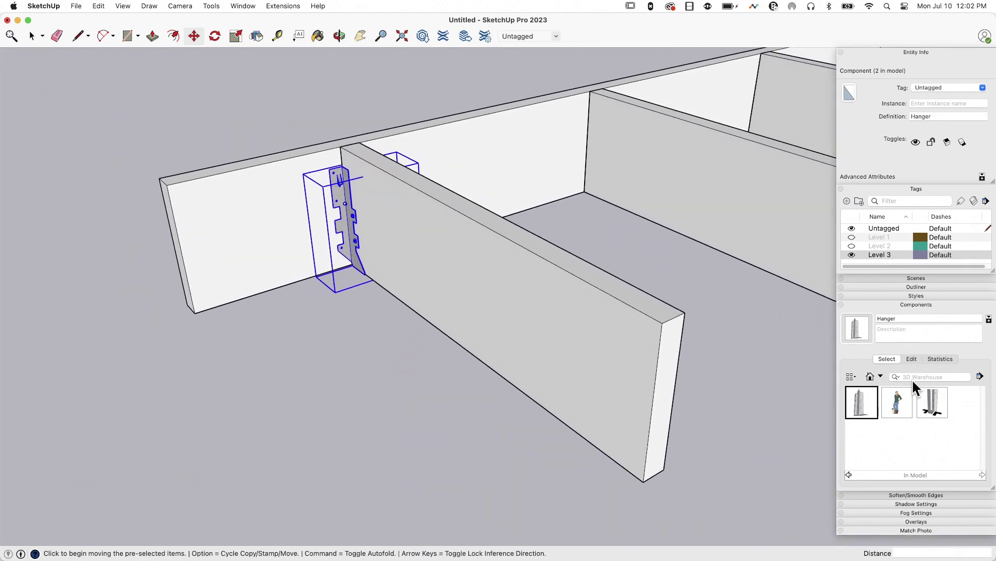
- Check the hanger at Level 2 and Level 1, then leave only Level 3 visible
click(852, 254)
click(851, 246)
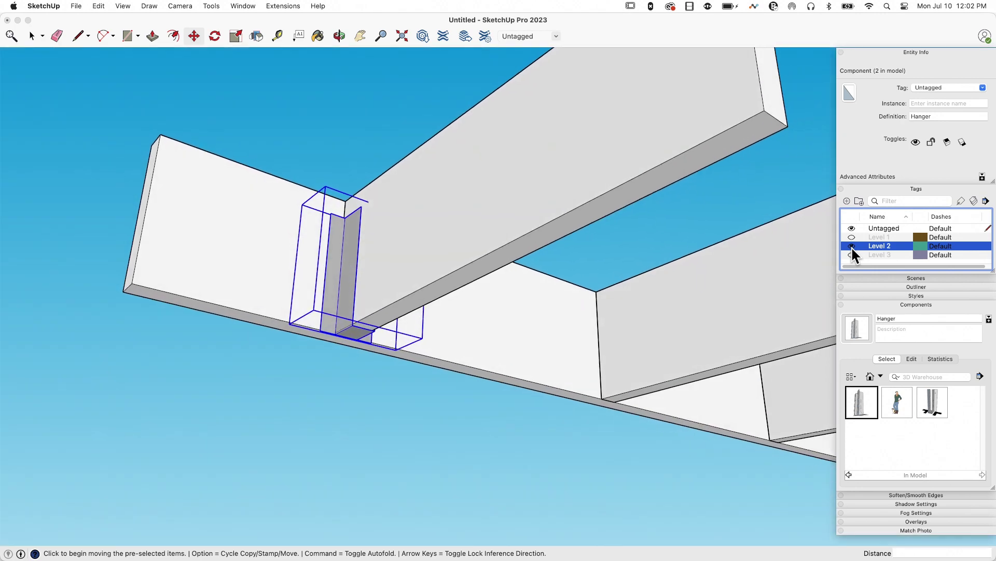
click(851, 246)
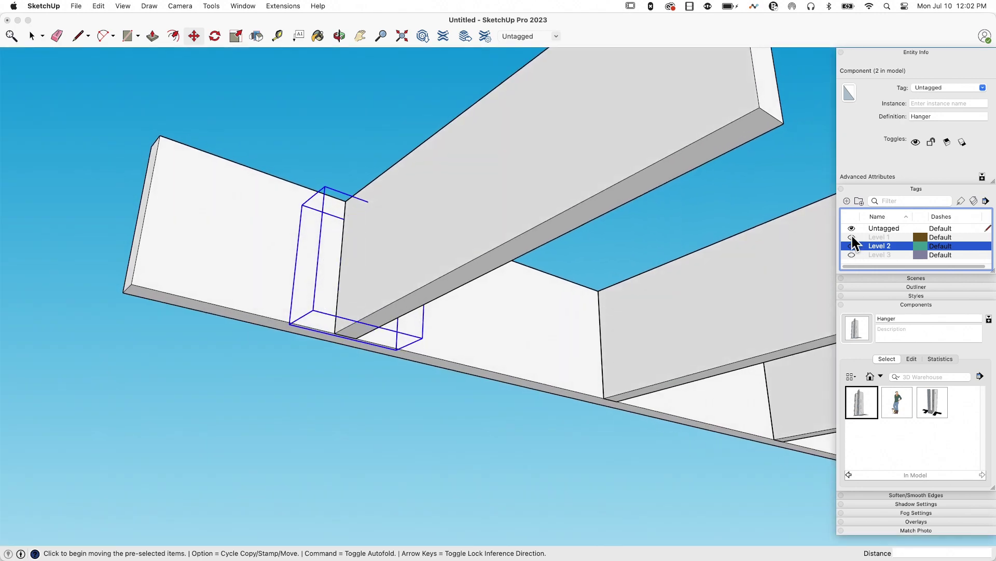
click(852, 237)
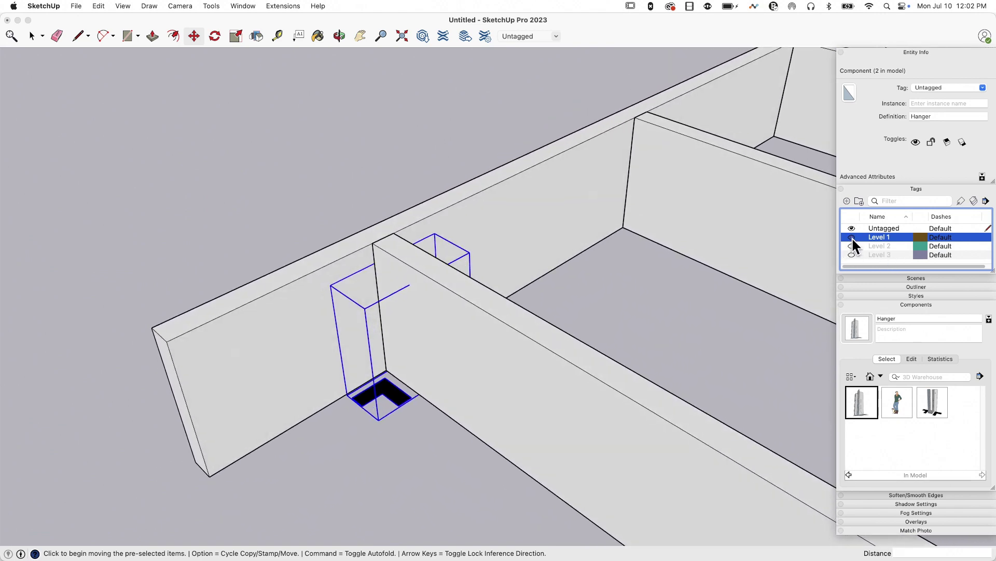
click(851, 254)
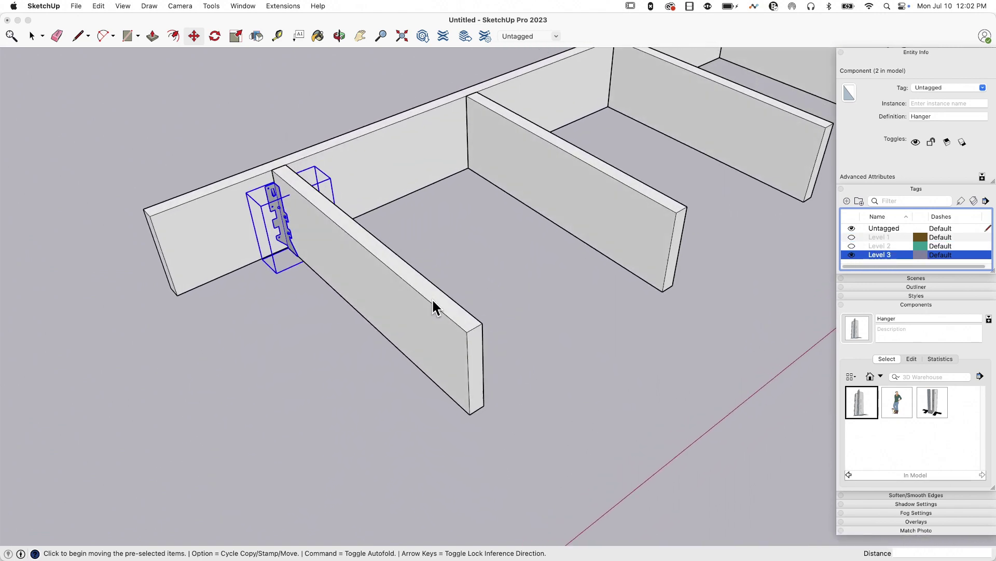
- Copy the Hanger to the next joist and array it 4x across the remaining joists
key(alt)
click(468, 333)
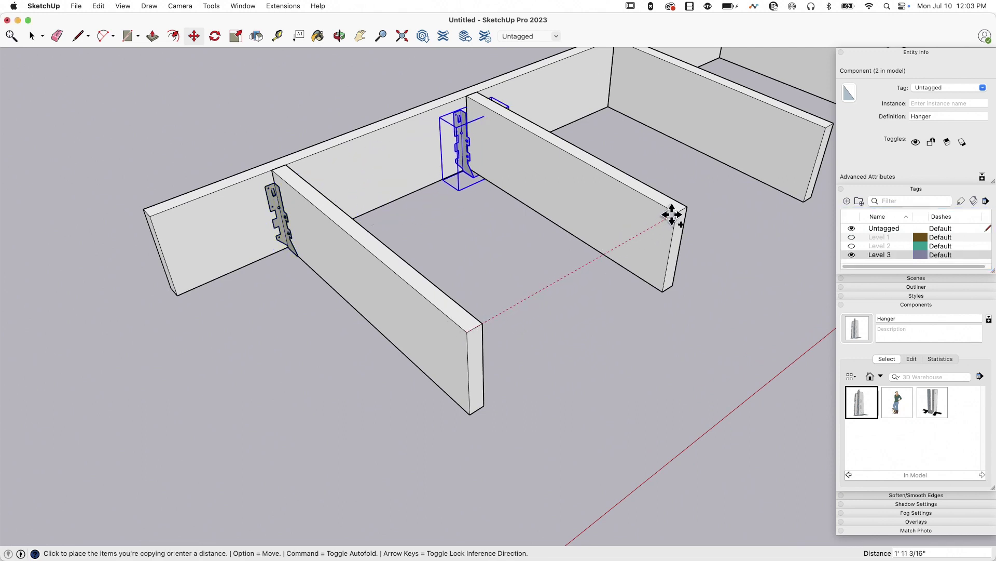
click(674, 214)
scroll(636, 363, down, 5)
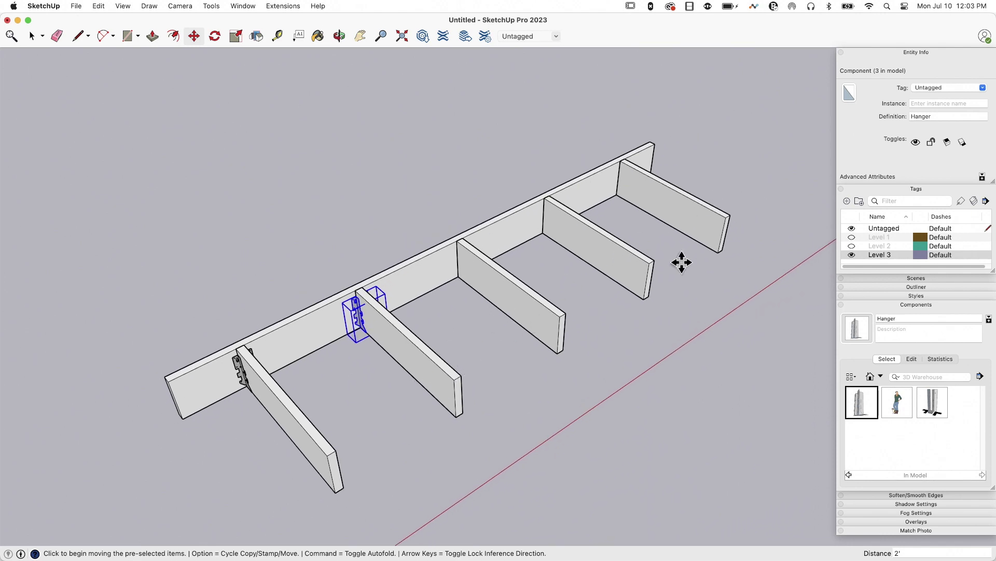
text(4x)
key(Return)
- Switch the visible hanger tag from Level 3 to Level 2, then to Level 1 only
key(shift+super+a)
middle_drag(374, 333, 464, 309)
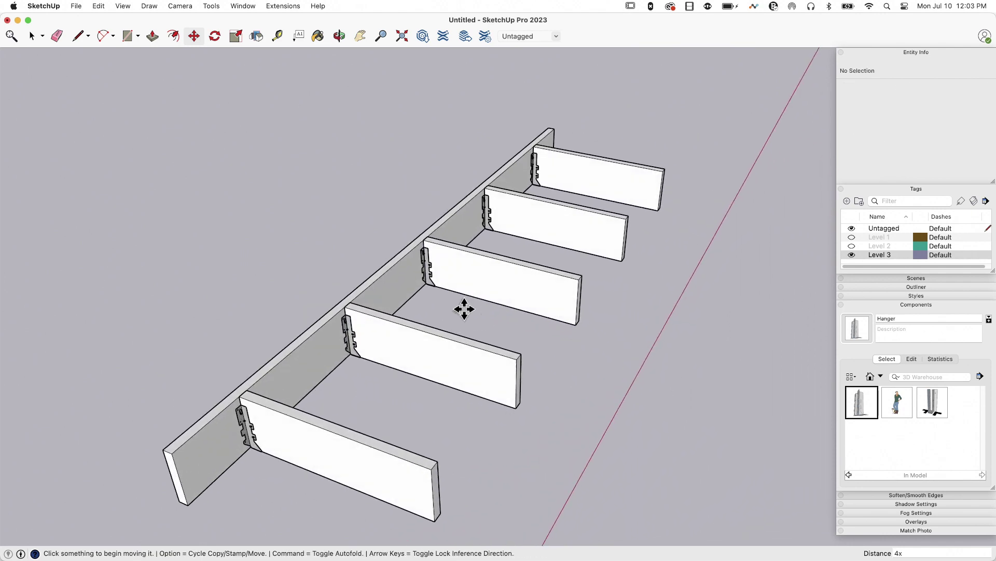
scroll(464, 309, up, 3)
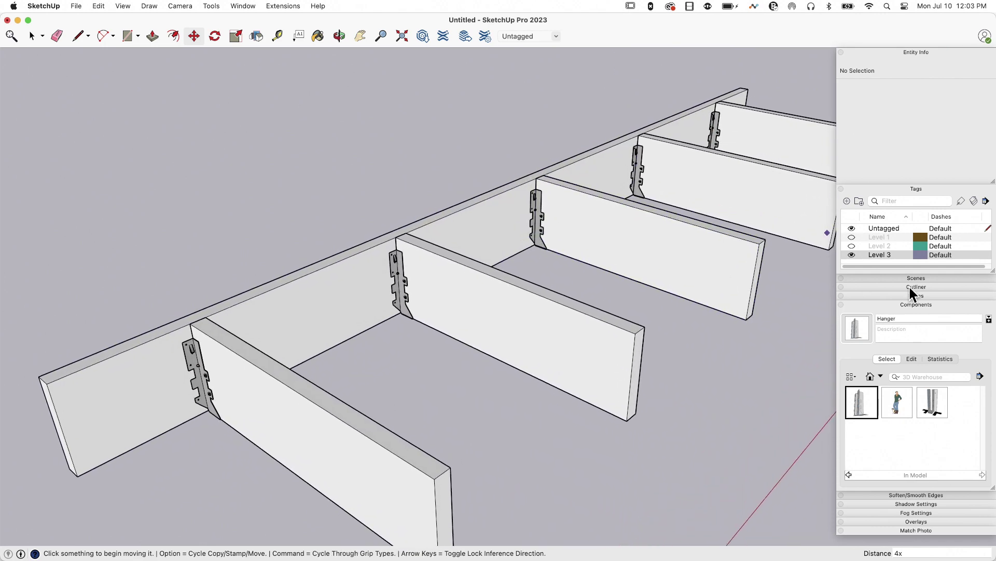
middle_drag(902, 367, 856, 222)
click(851, 253)
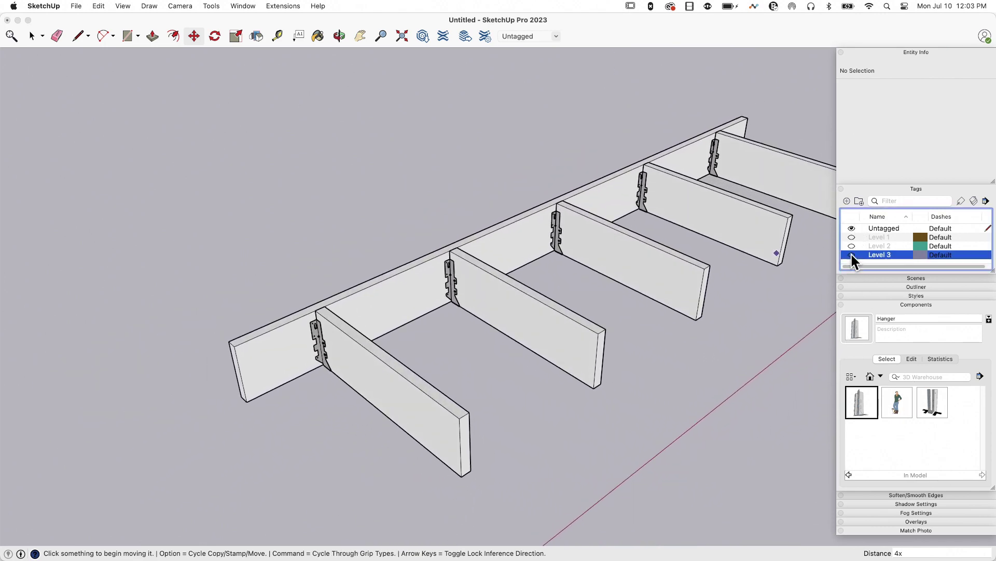
click(852, 246)
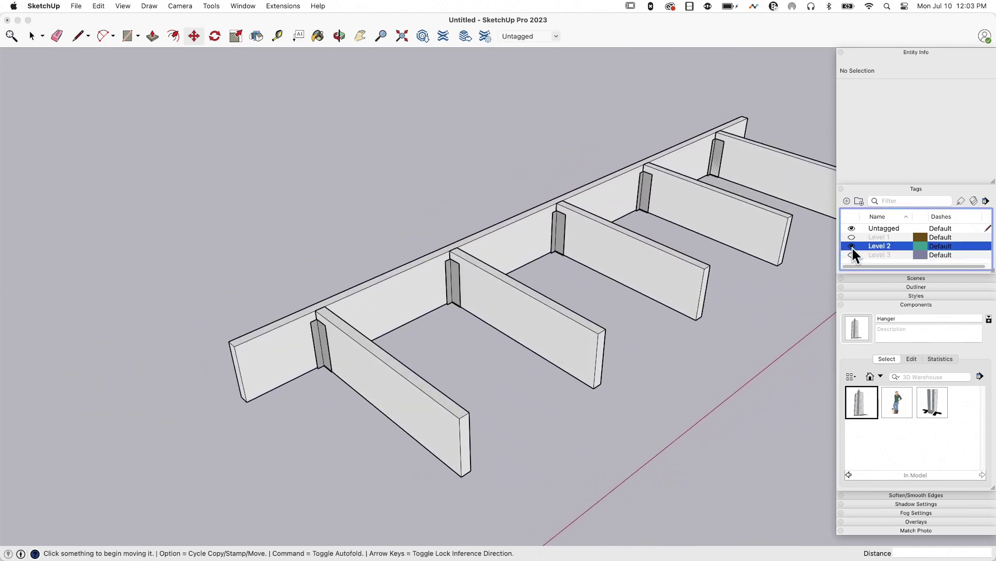
click(852, 246)
click(853, 238)
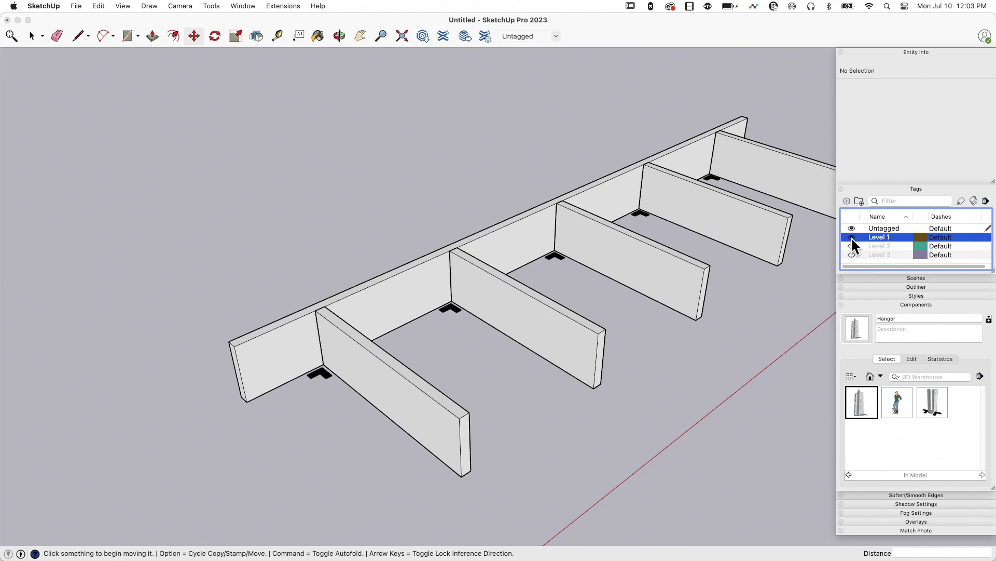
middle_drag(834, 249, 661, 280)
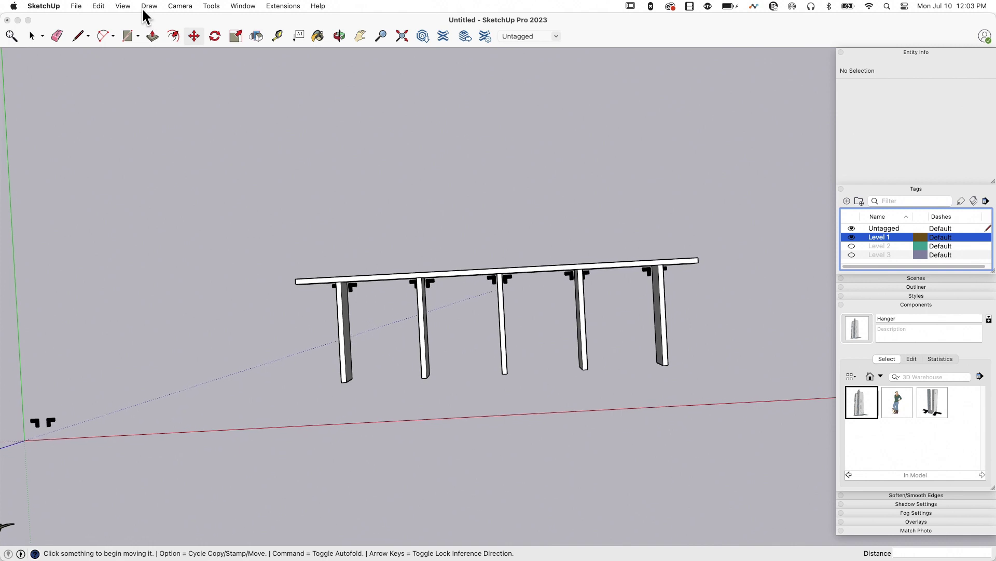
- Switch the camera to Parallel Projection and frame the ledger and joists
click(126, 6)
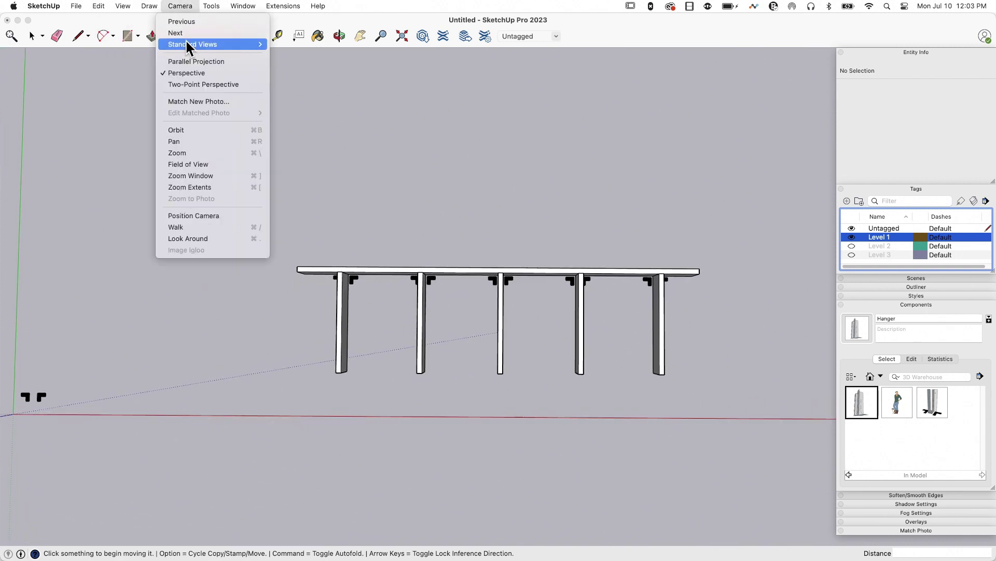
click(185, 62)
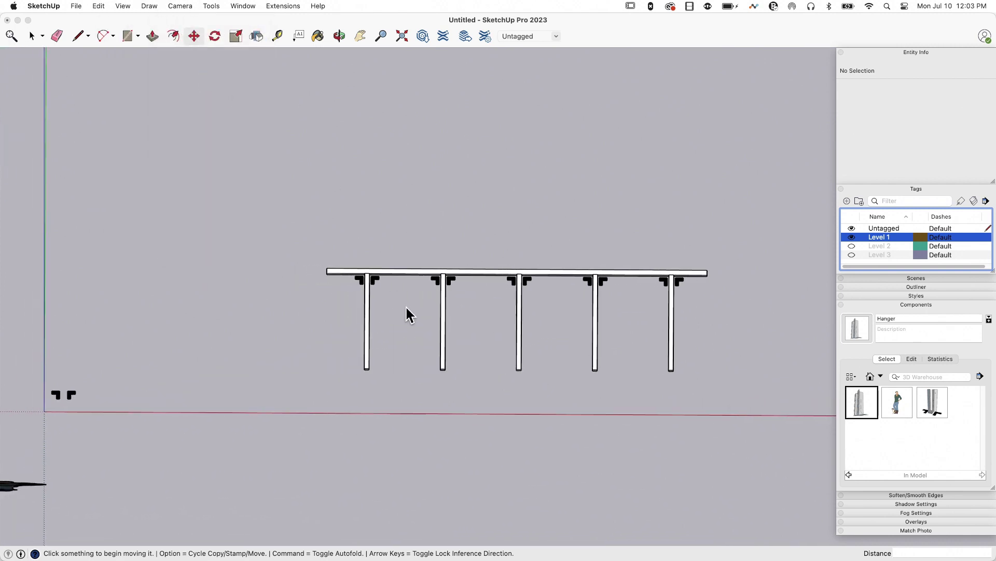
scroll(583, 291, down, 8)
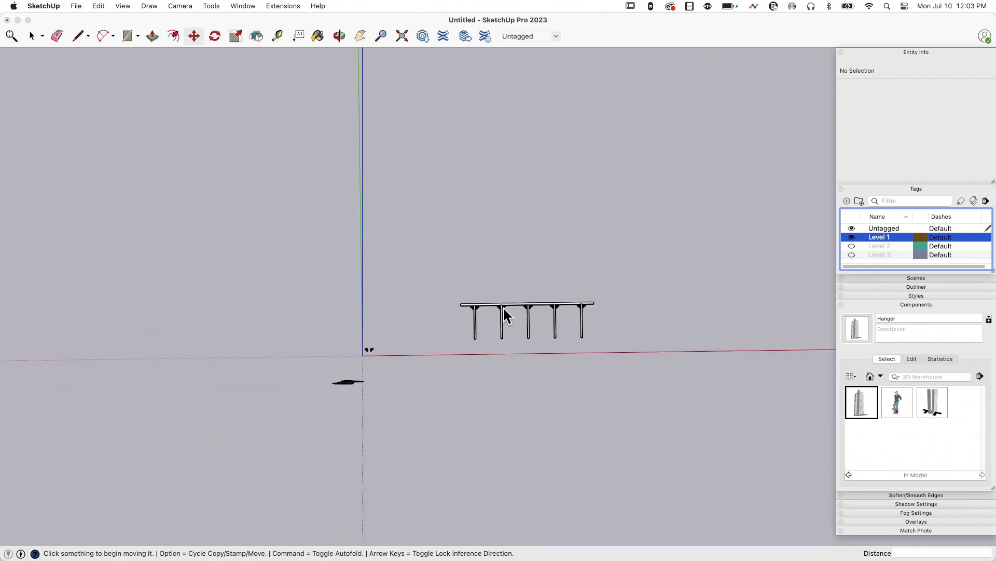
scroll(503, 308, up, 8)
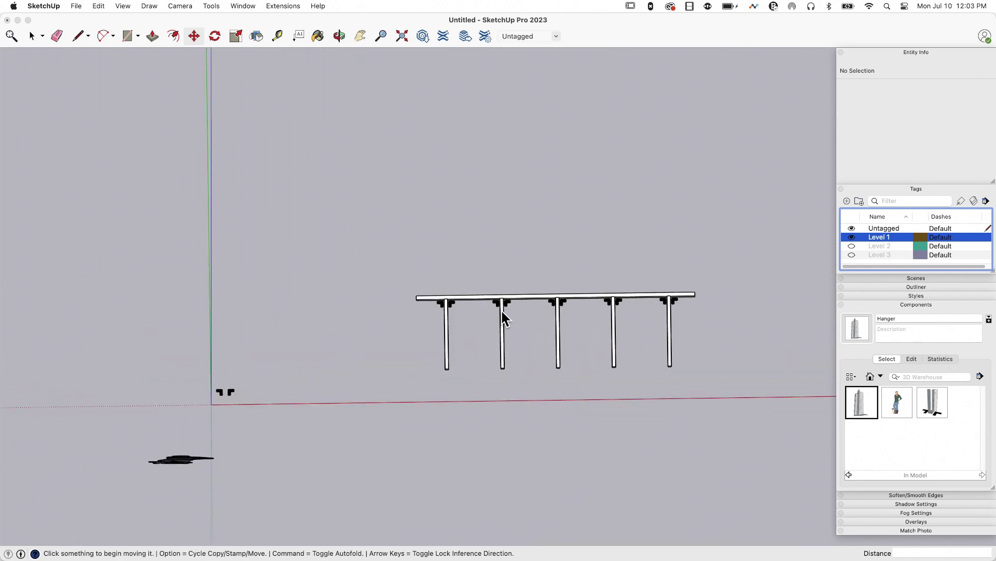
middle_drag(494, 294, 840, 378)
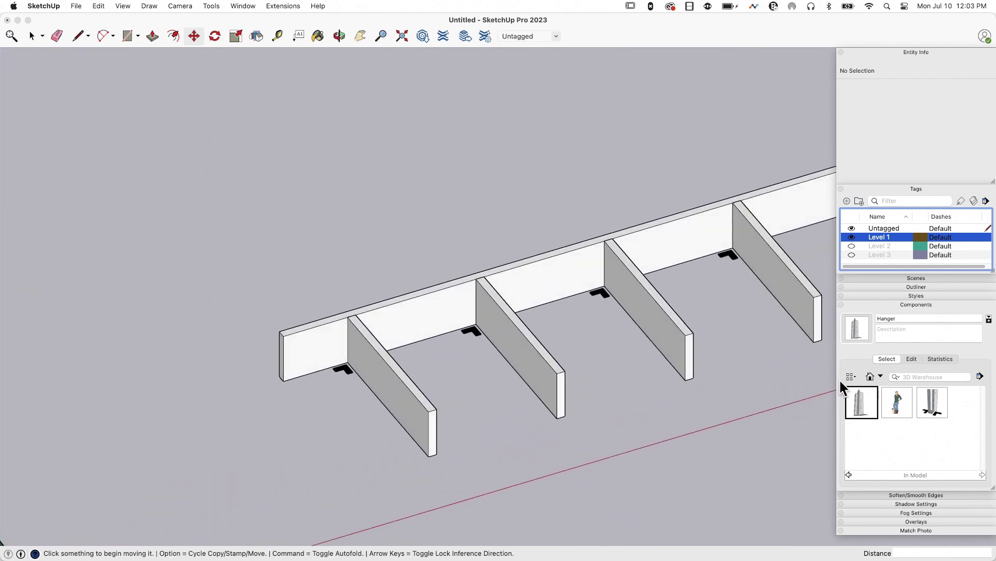
- Hide the Level 1 tag and show the Level 2 tag instead
click(852, 237)
click(851, 245)
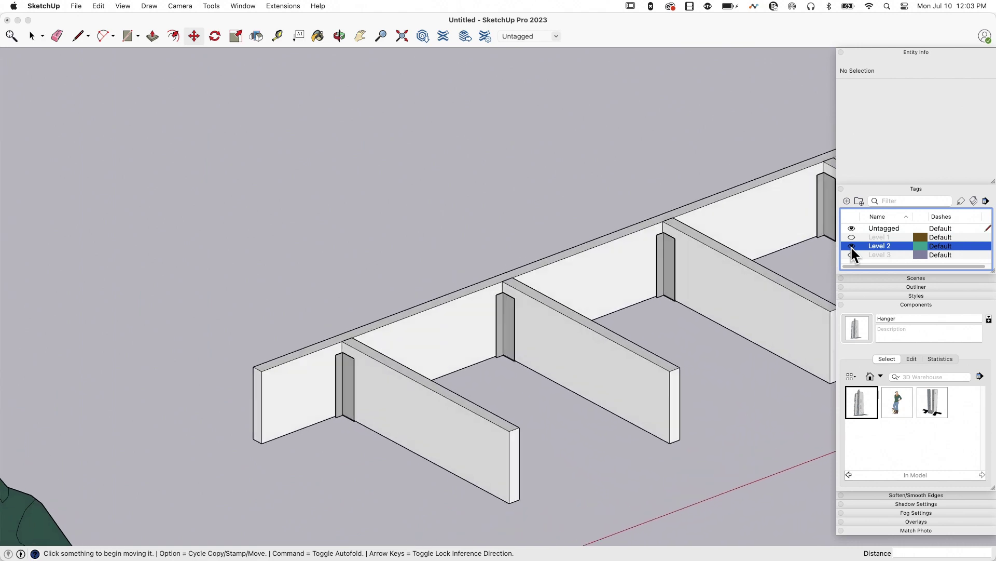
scroll(733, 224, up, 6)
- Switch the camera back to Perspective
click(178, 7)
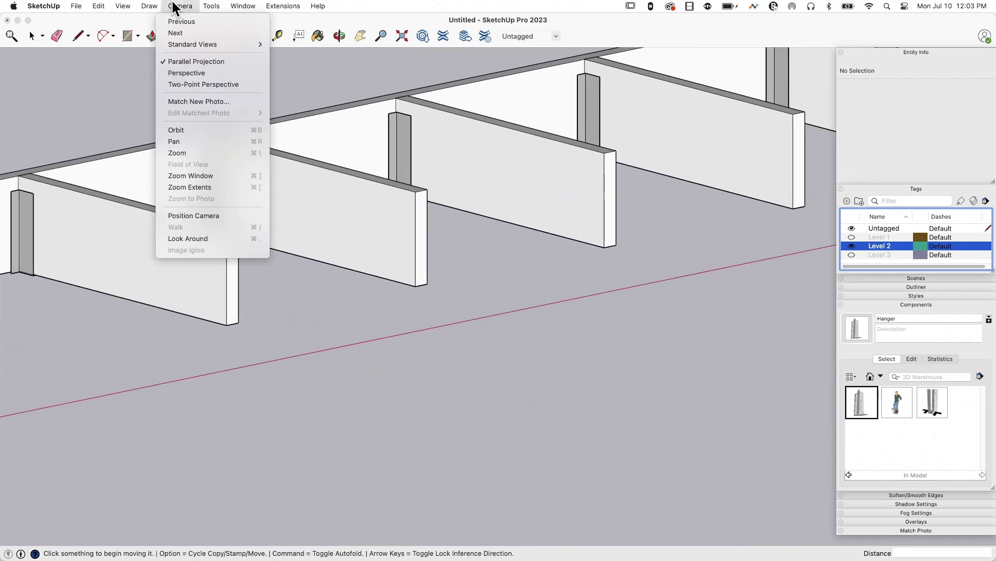
click(176, 73)
middle_drag(614, 199, 855, 272)
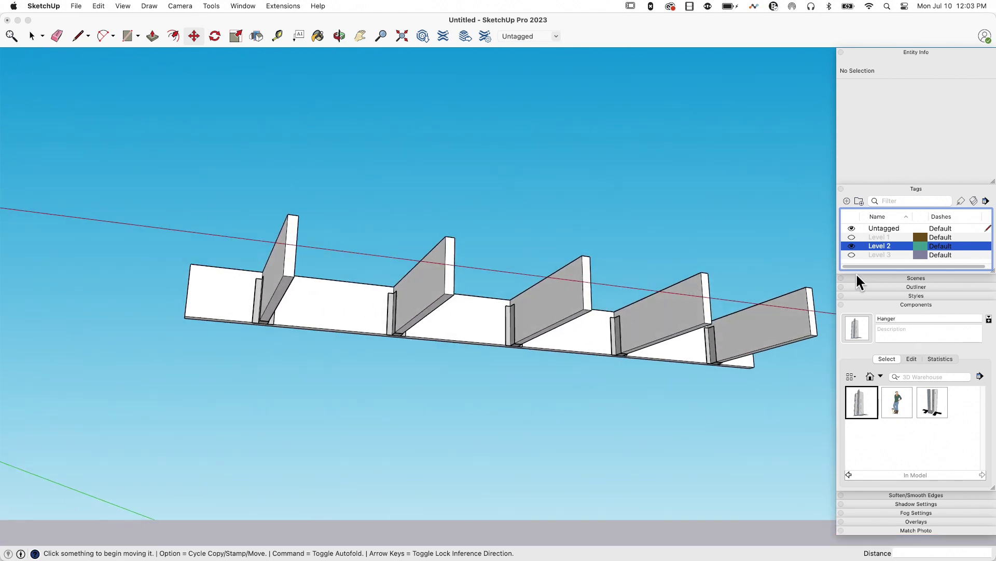
- Show the Level 3 hangers, hide Level 2, and inspect a hanger up close
click(852, 254)
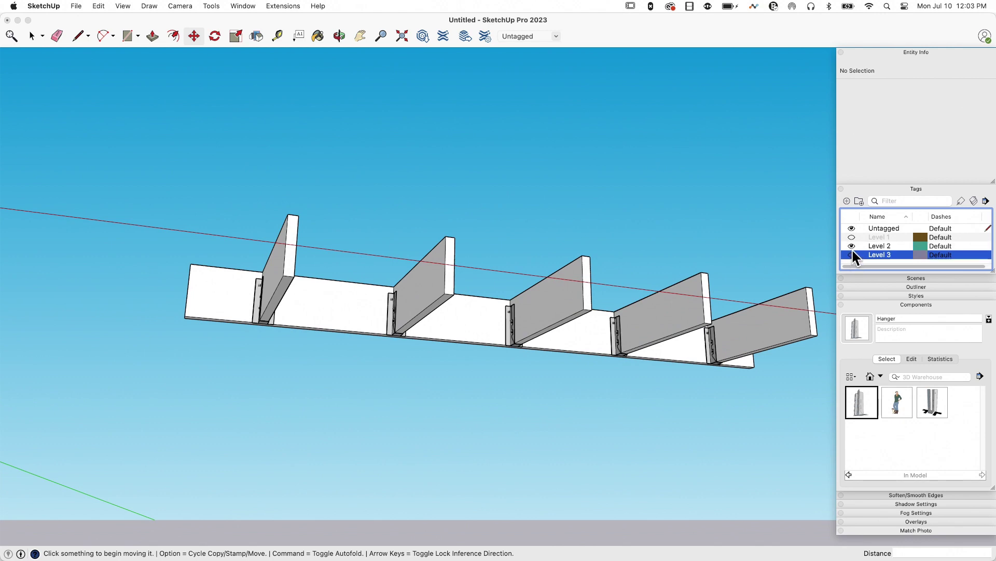
click(852, 246)
middle_drag(722, 213, 794, 301)
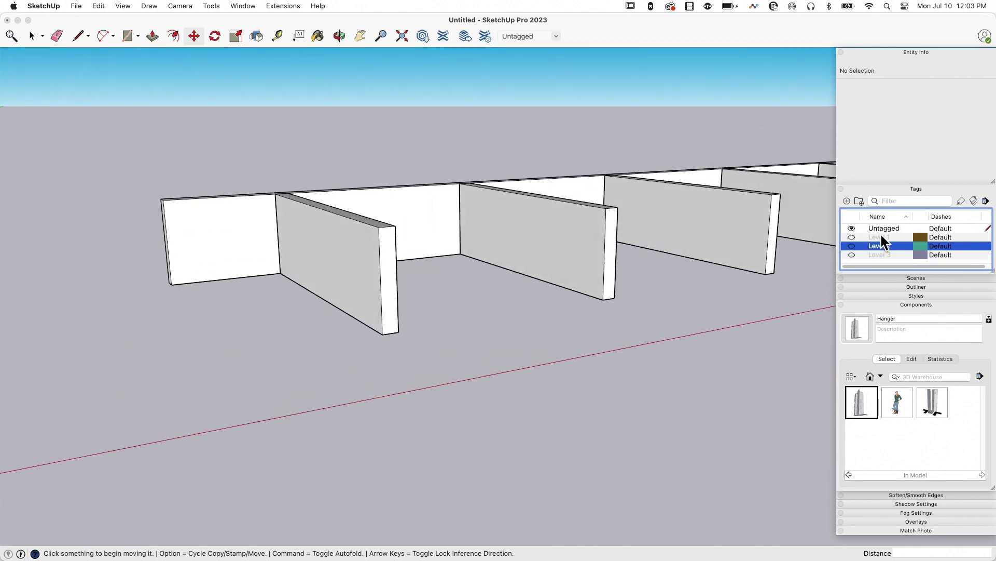
click(851, 255)
scroll(740, 245, up, 10)
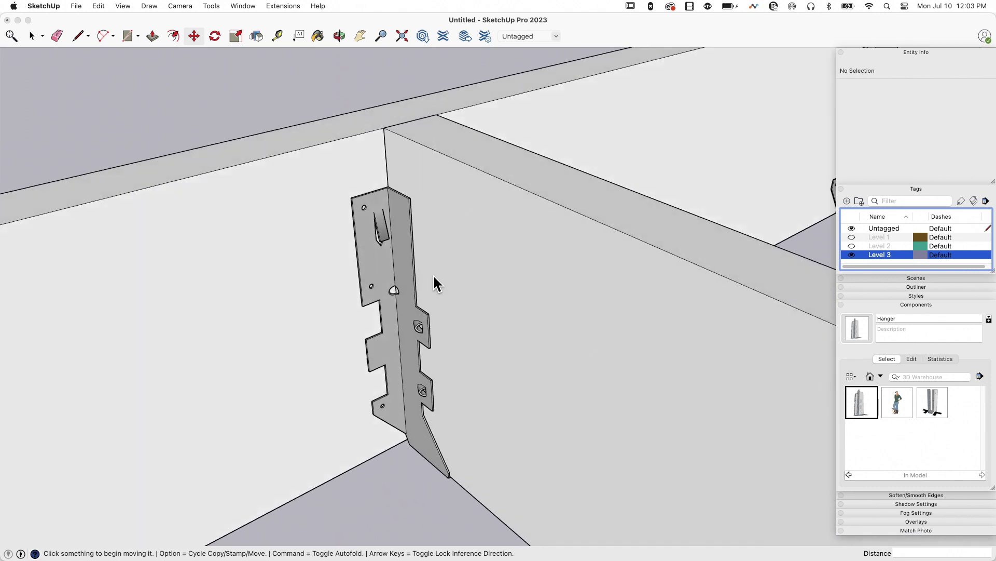
middle_drag(434, 275, 434, 343)
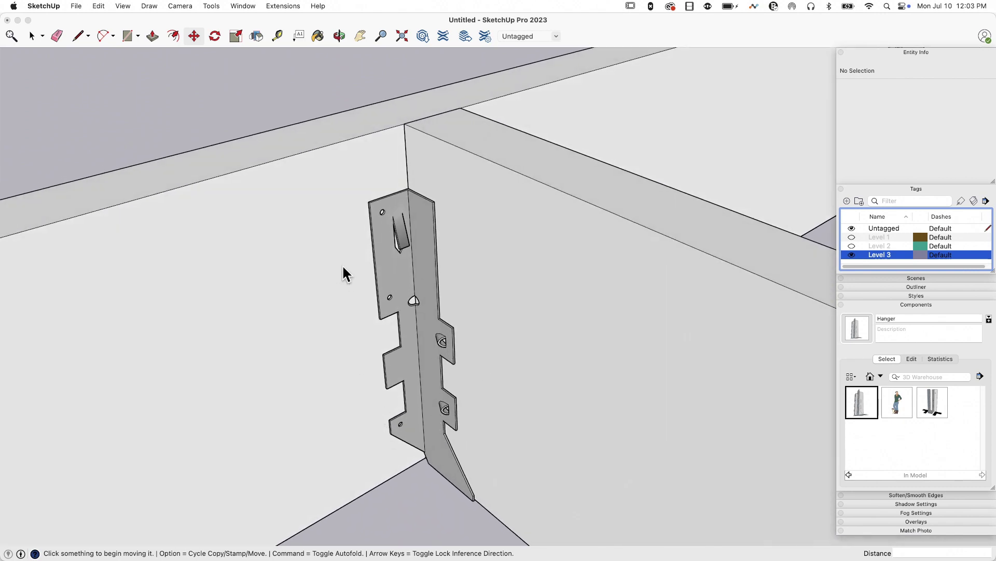
middle_drag(425, 111, 643, 259)
scroll(585, 336, down, 5)
middle_drag(879, 186, 864, 233)
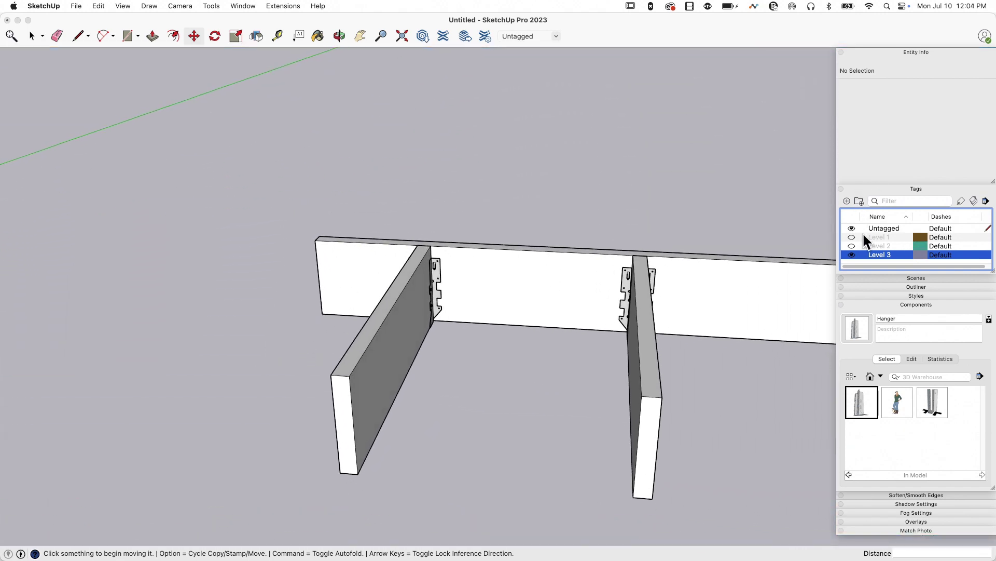
- Collapse the Components panel and compare Level 2 and Level 3, leaving only Level 3 visible
click(916, 304)
middle_drag(726, 281, 406, 303)
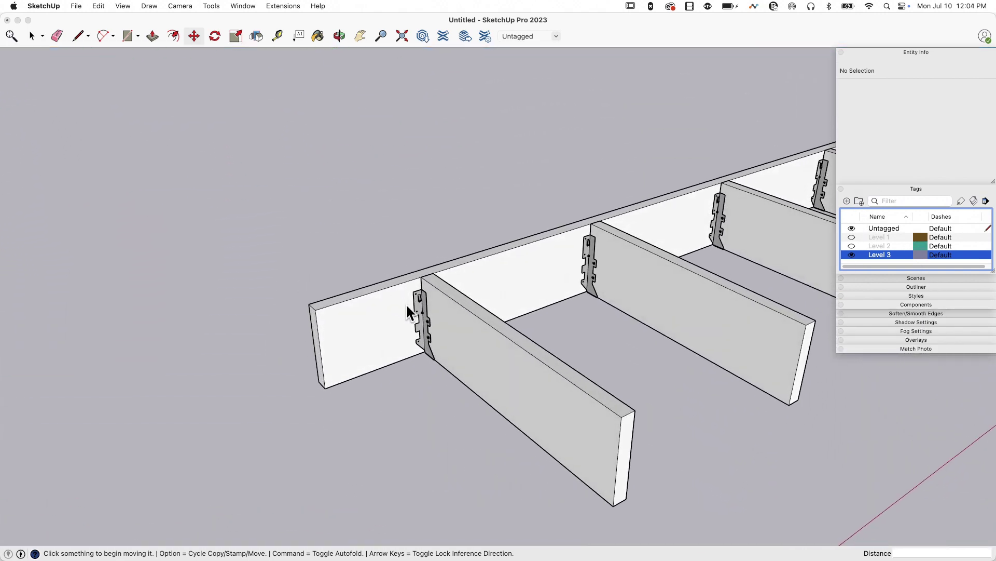
click(851, 255)
click(852, 245)
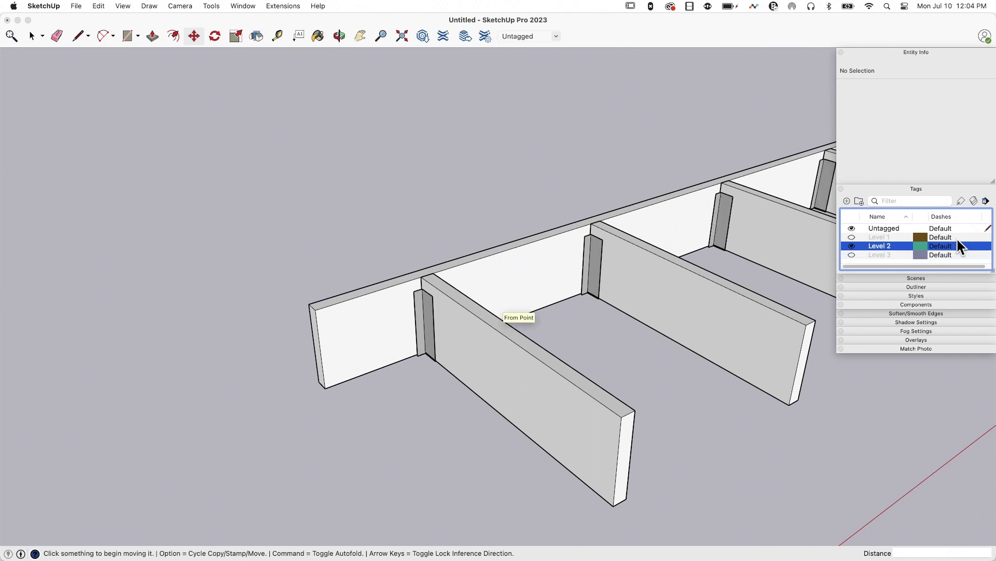
click(852, 254)
click(852, 246)
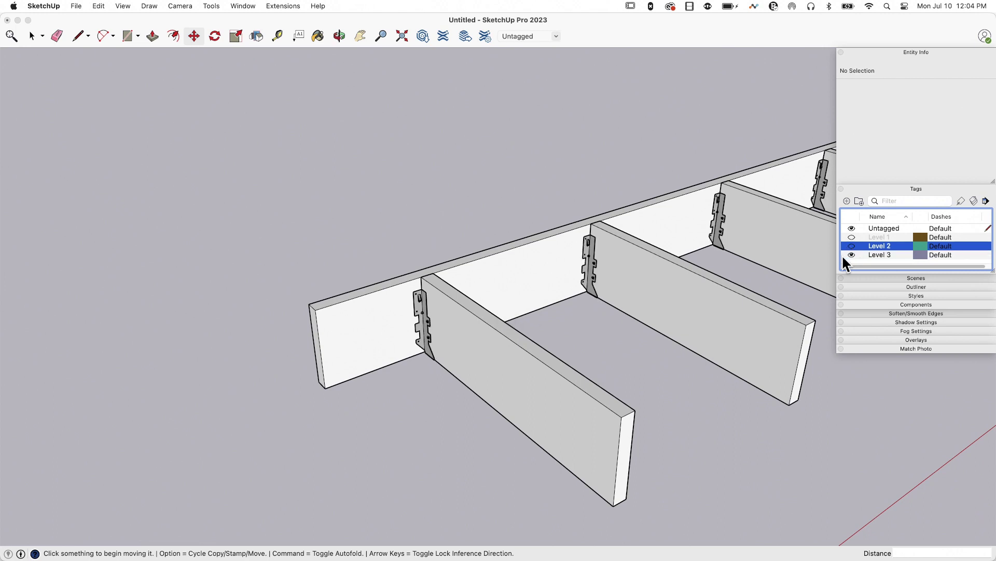
- Open Scenes details and uncheck Hidden Geometry and Camera Location so only Visible Tags is saved
scroll(831, 280, right, 5)
click(915, 189)
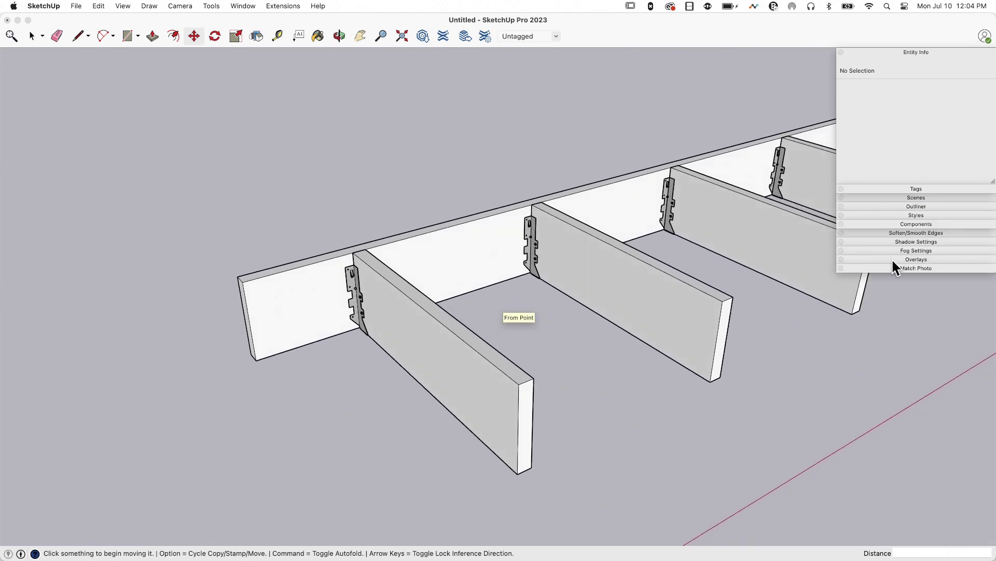
click(917, 198)
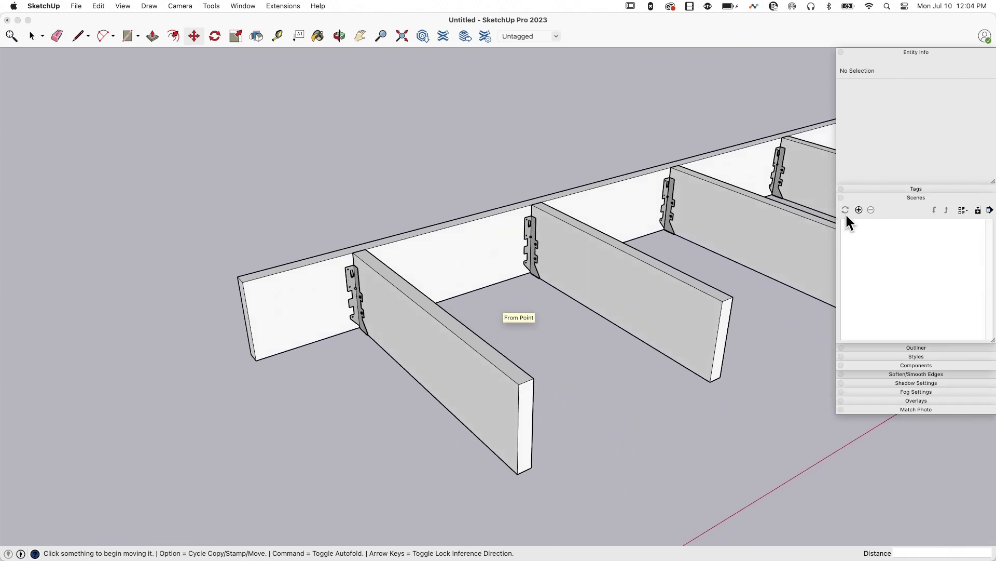
click(978, 210)
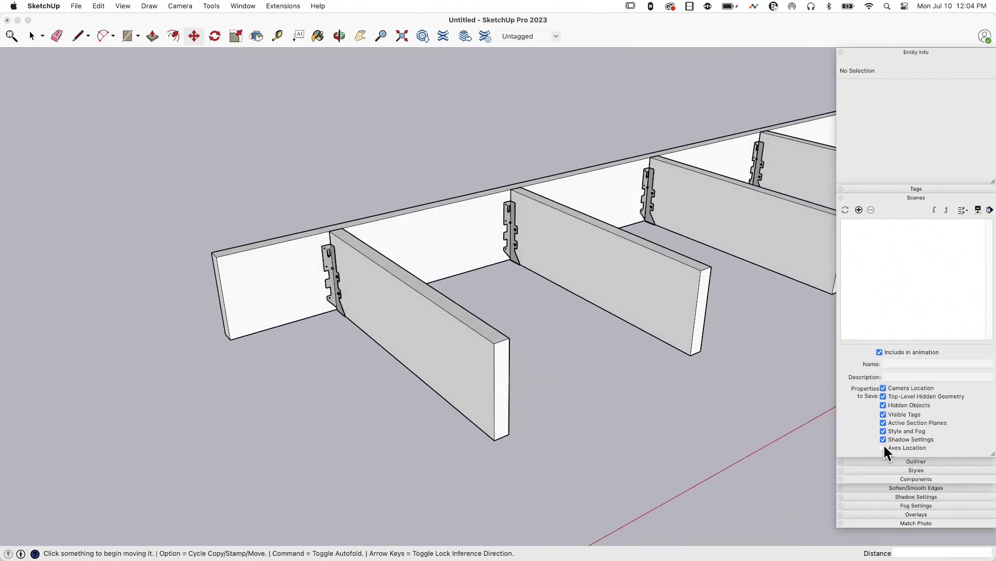
click(883, 396)
click(883, 387)
- Add Scene 1 with the description Level 3
click(860, 210)
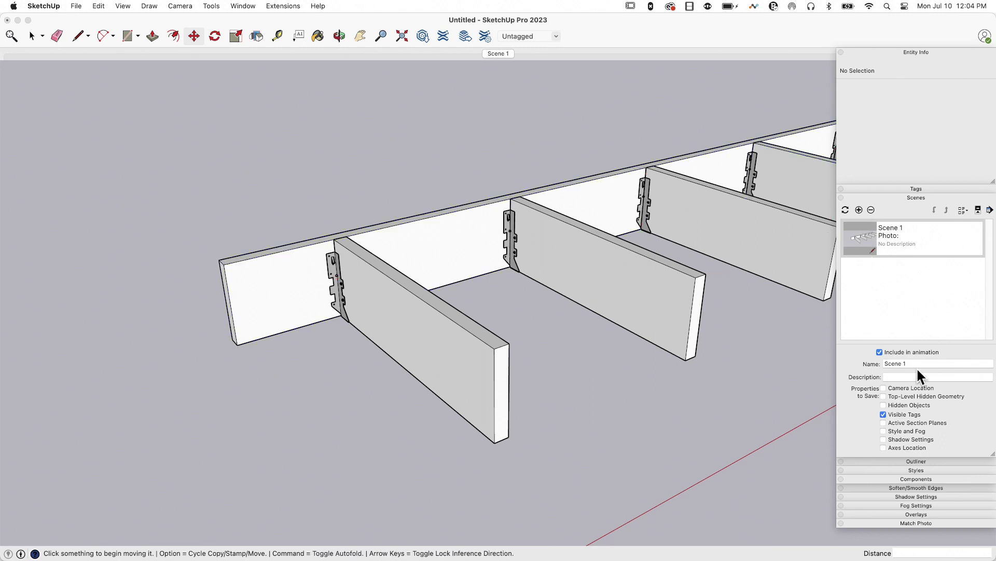
click(904, 376)
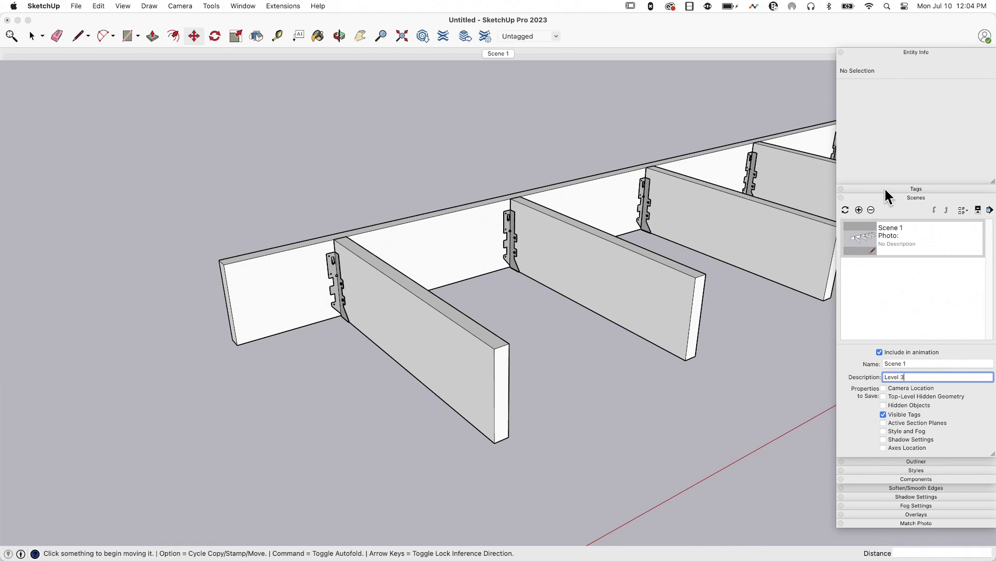
key(Return)
click(905, 326)
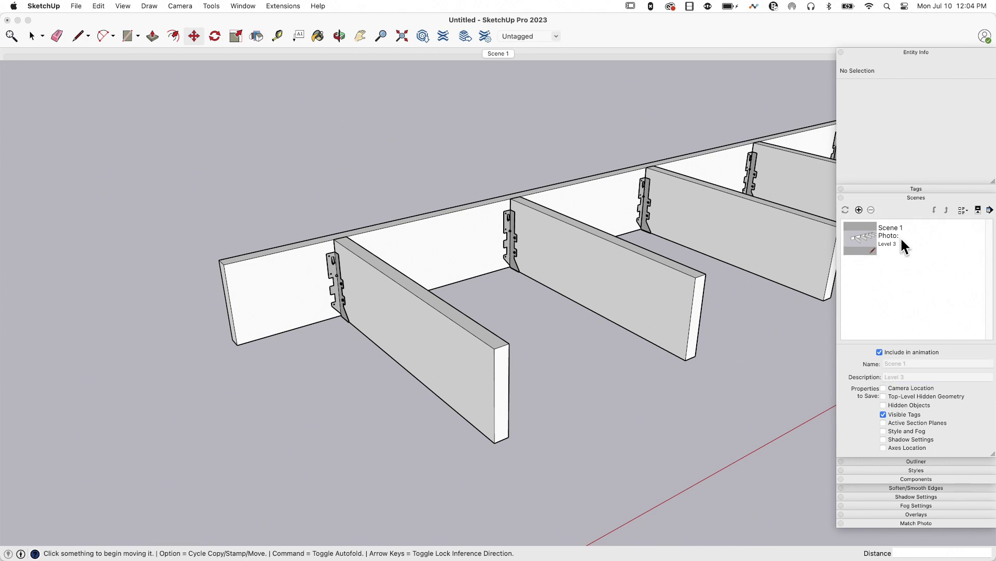
- Hide Level 3, show Level 2, and add a second scene
click(886, 189)
click(851, 255)
click(852, 246)
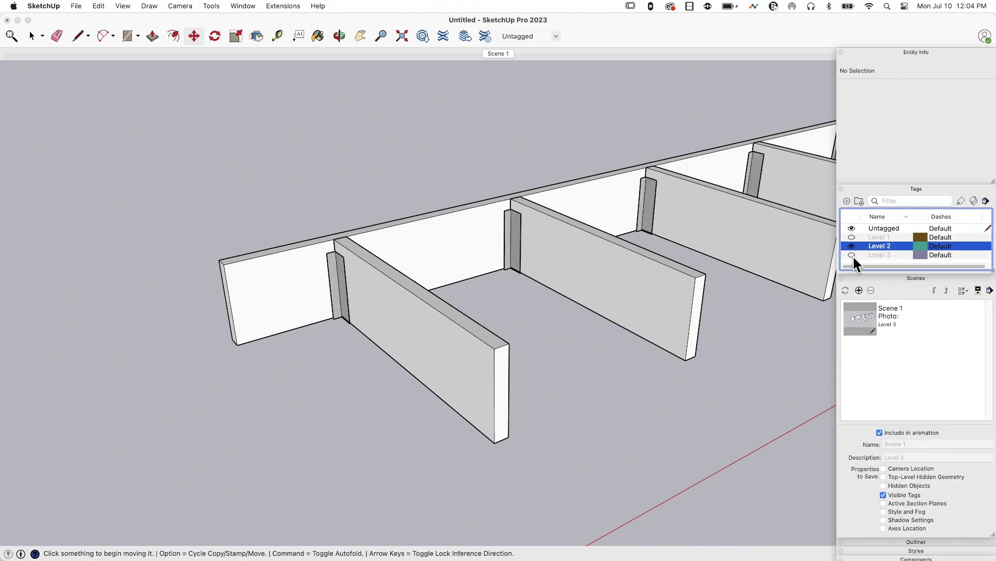
click(859, 290)
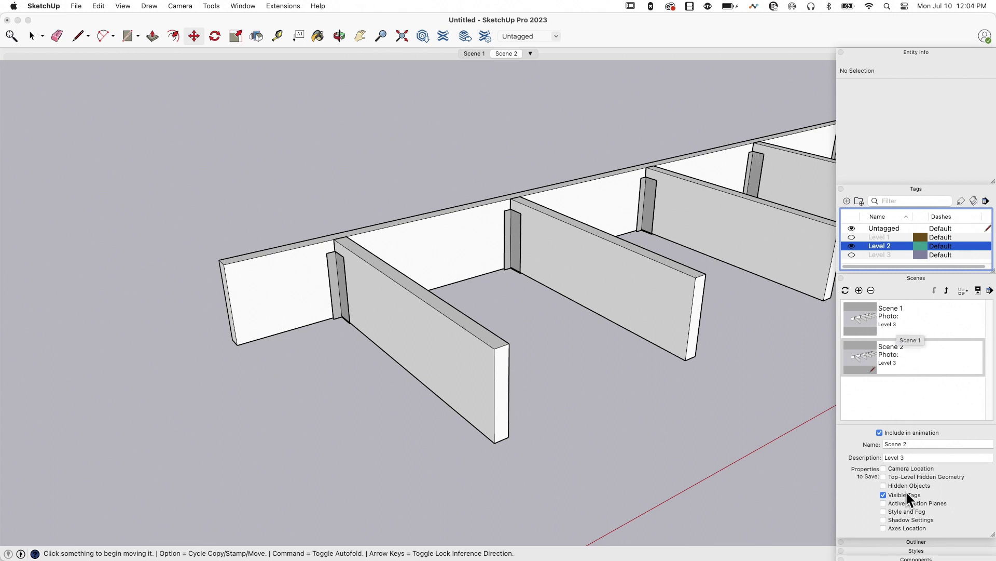
- Cut the Level 3 description from Scene 1 and name the second scene Level 2
click(887, 310)
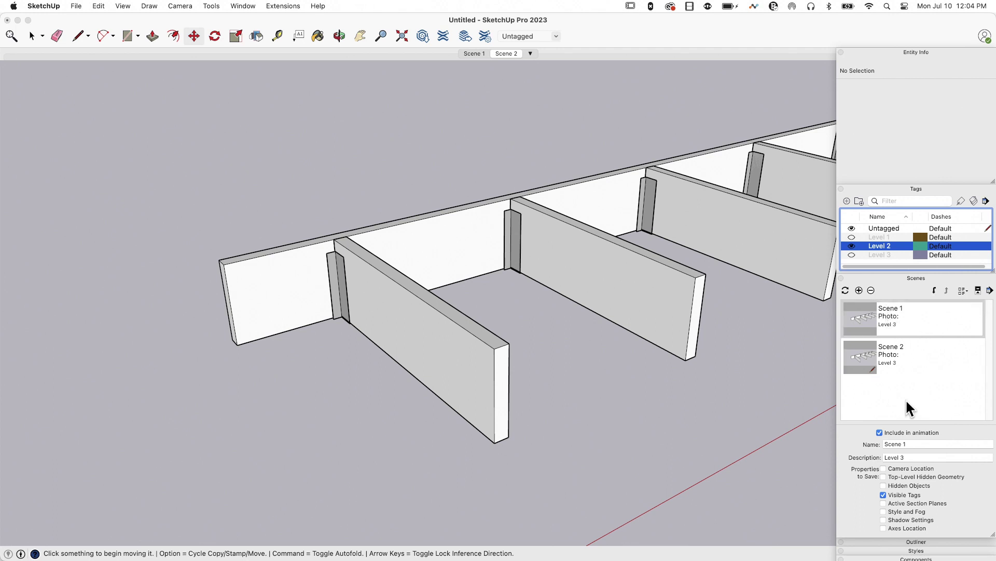
click(911, 457)
drag(911, 457, 854, 454)
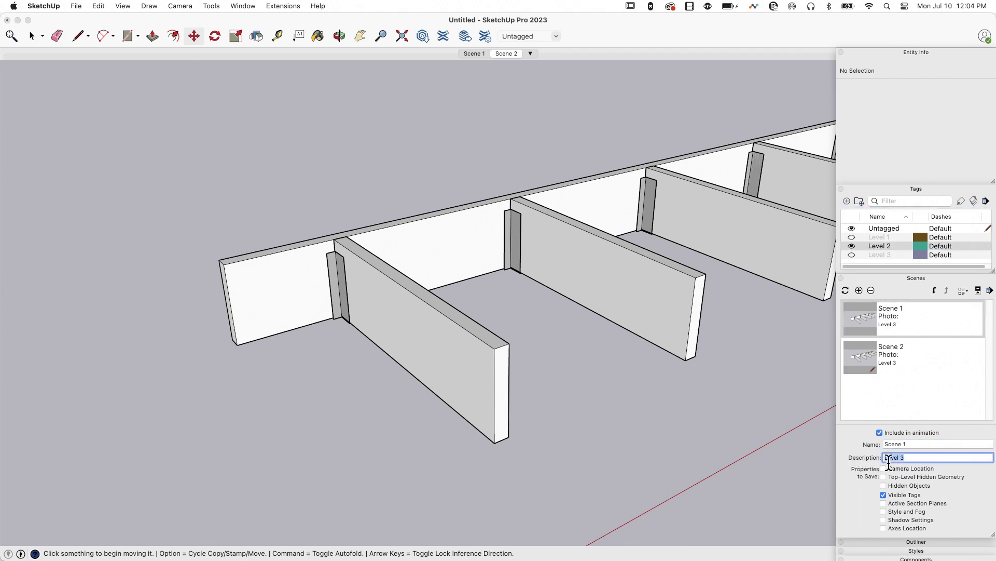
key(super+x)
drag(924, 444, 846, 436)
key(super+v)
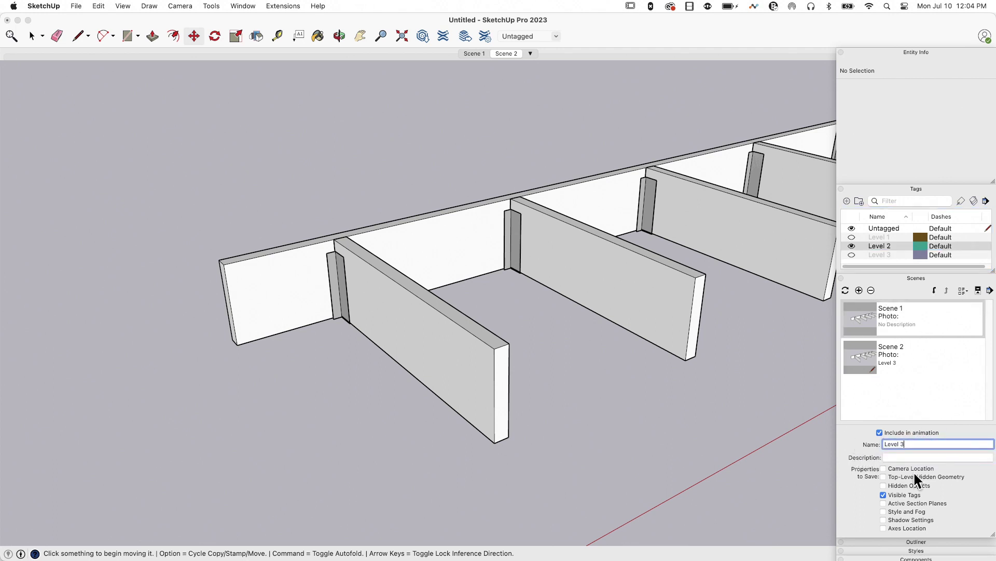
click(893, 344)
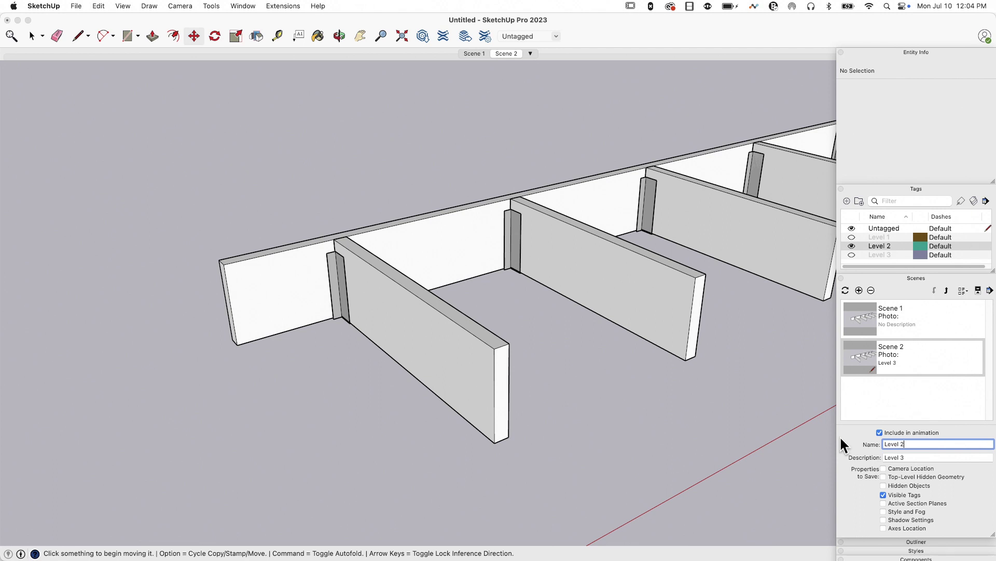
key(Tab)
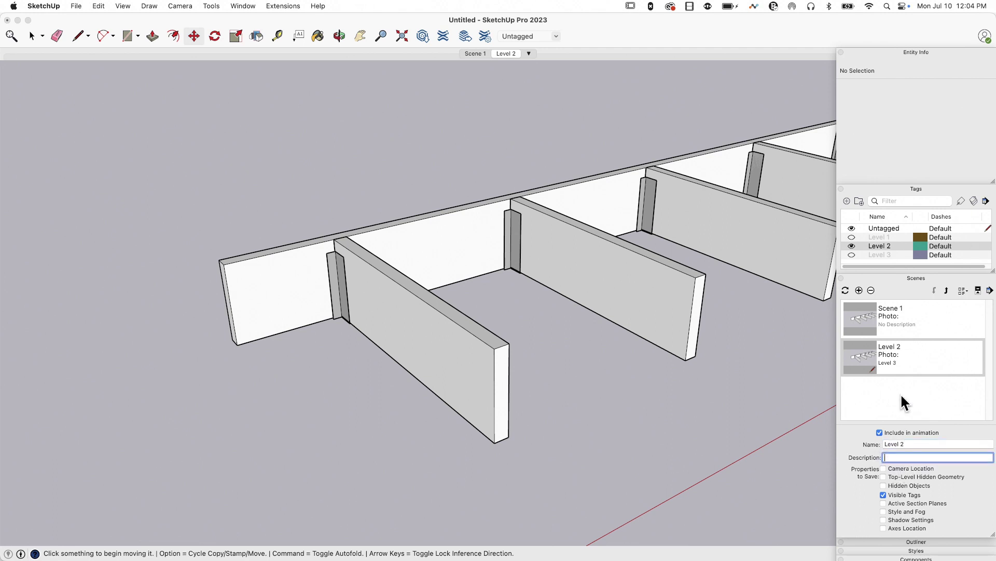
- Show only the Level 1 tag and add a third scene named Level 1
click(852, 245)
click(851, 236)
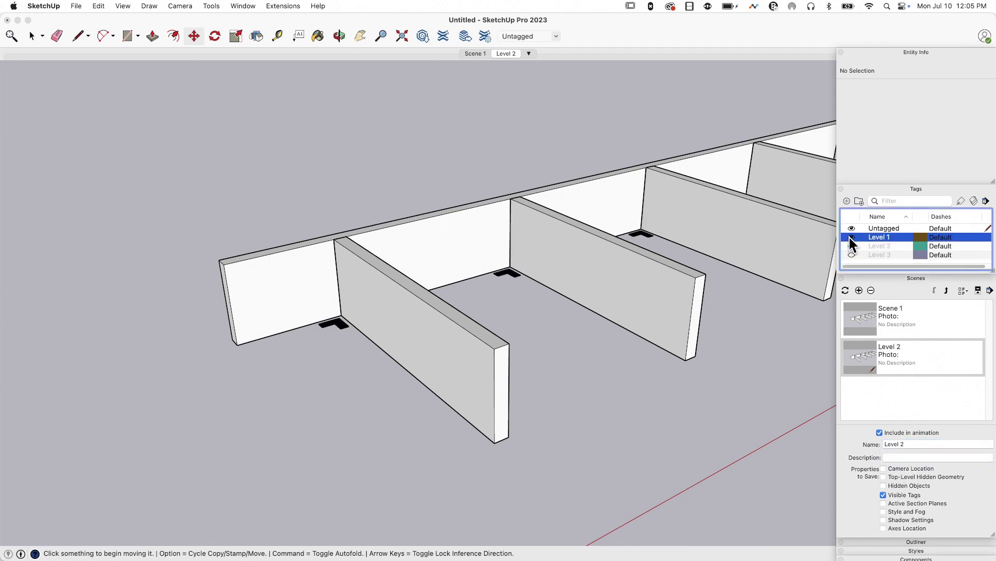
click(859, 290)
click(910, 444)
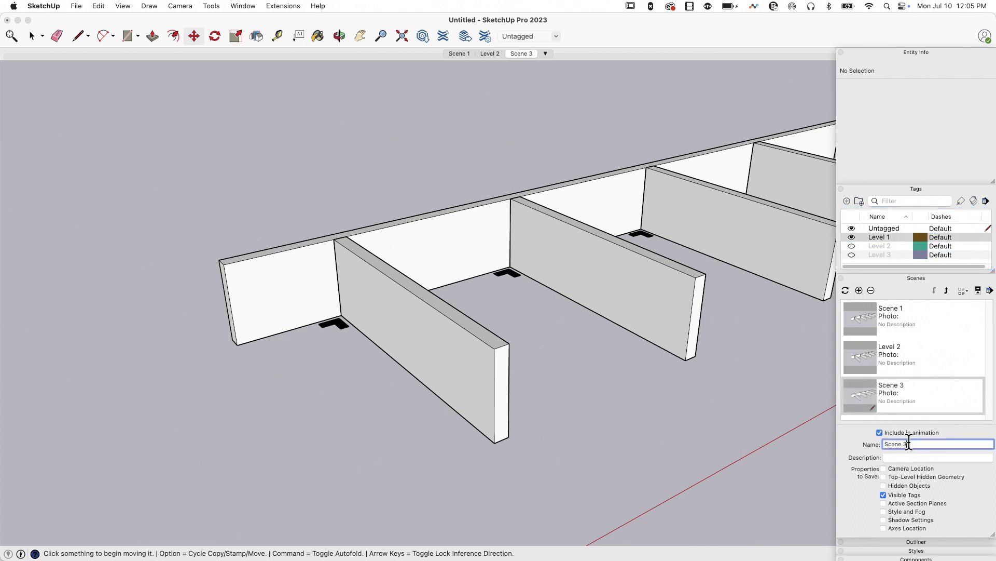
text(Level 1)
key(Return)
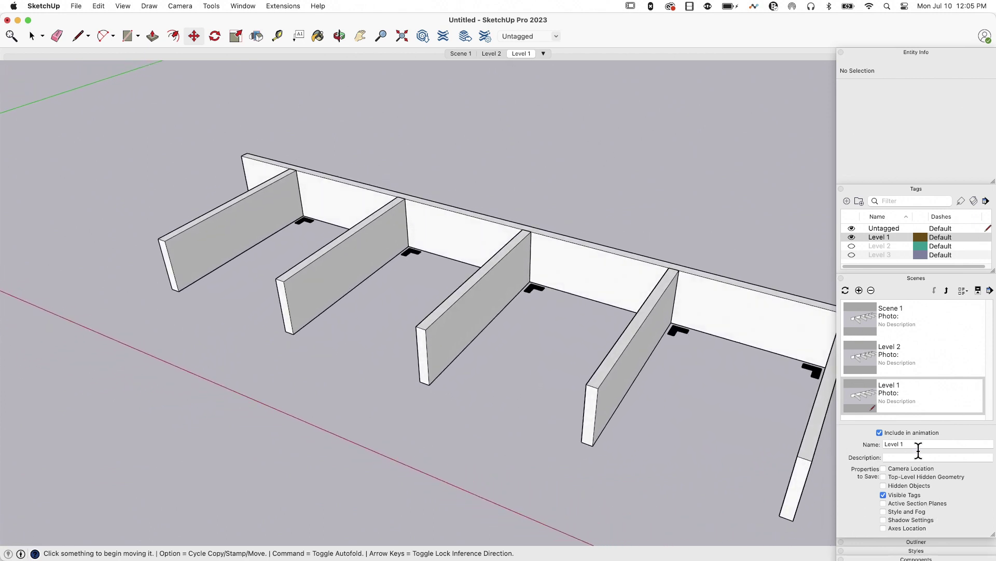
- Rename Scene 1 to Level3
click(906, 445)
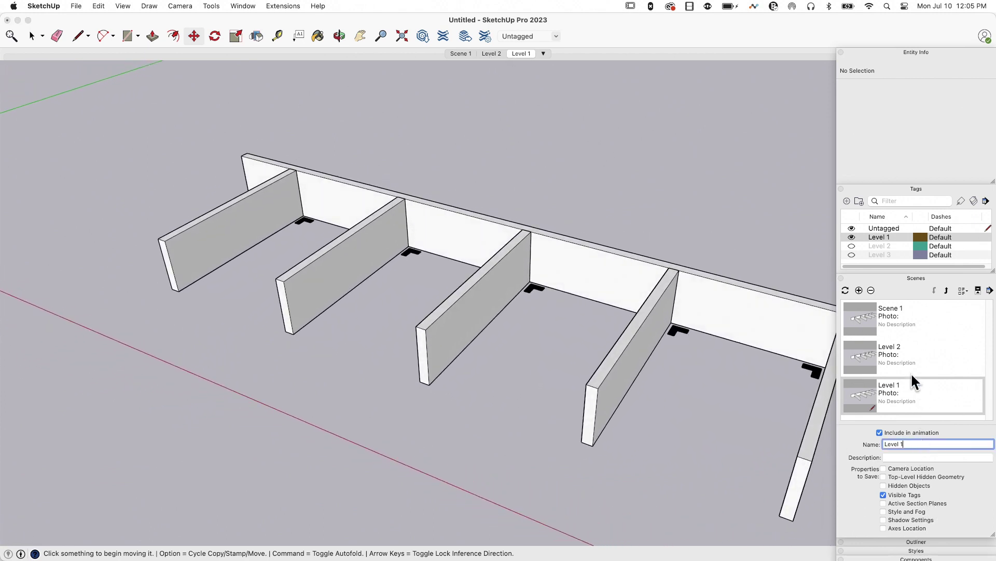
click(888, 310)
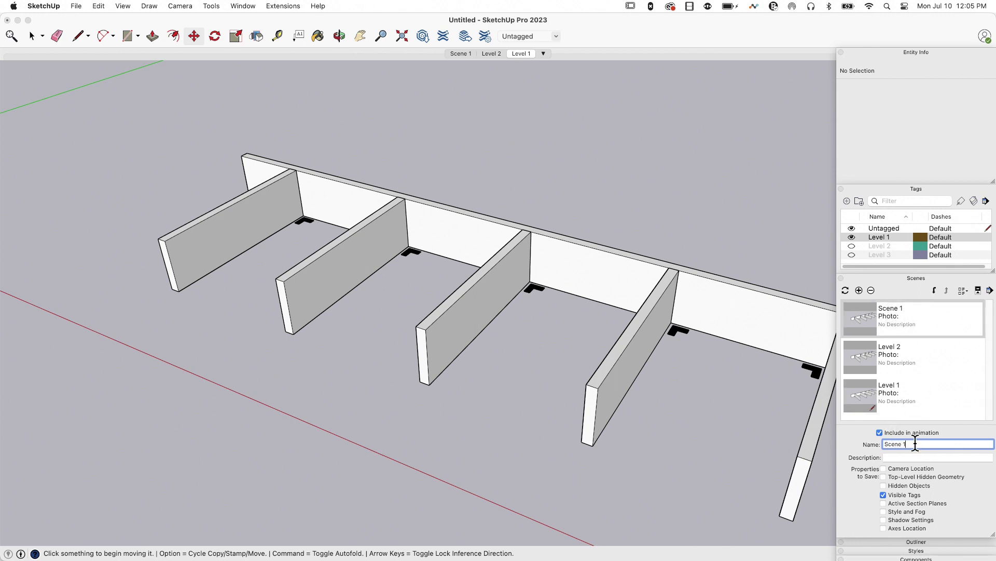
drag(874, 438, 847, 442)
text(Level3)
key(Return)
- Cycle through the Level 2, Level 1 and Level3 scene tabs, ending on Level3, and collapse the Scenes list
click(561, 239)
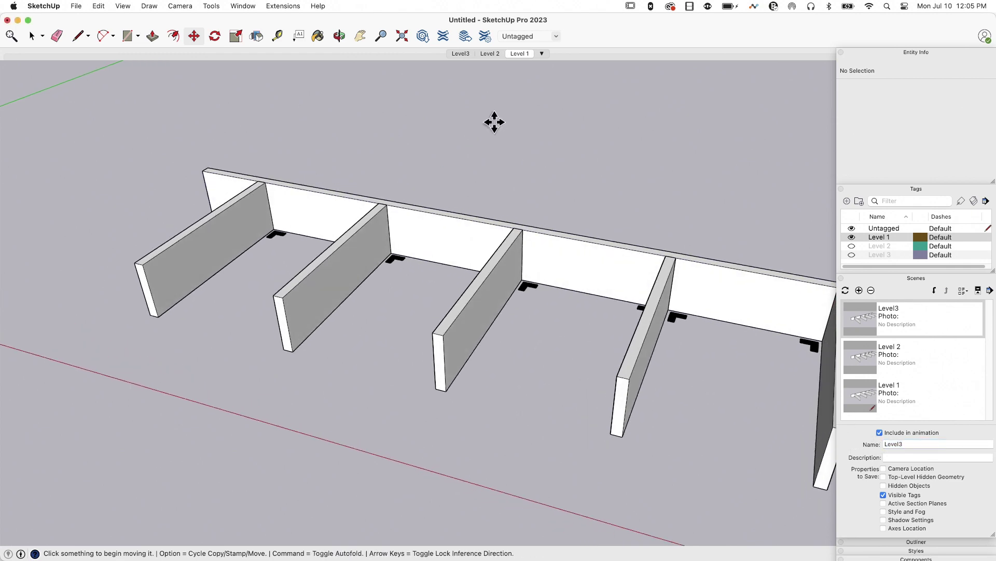
click(483, 53)
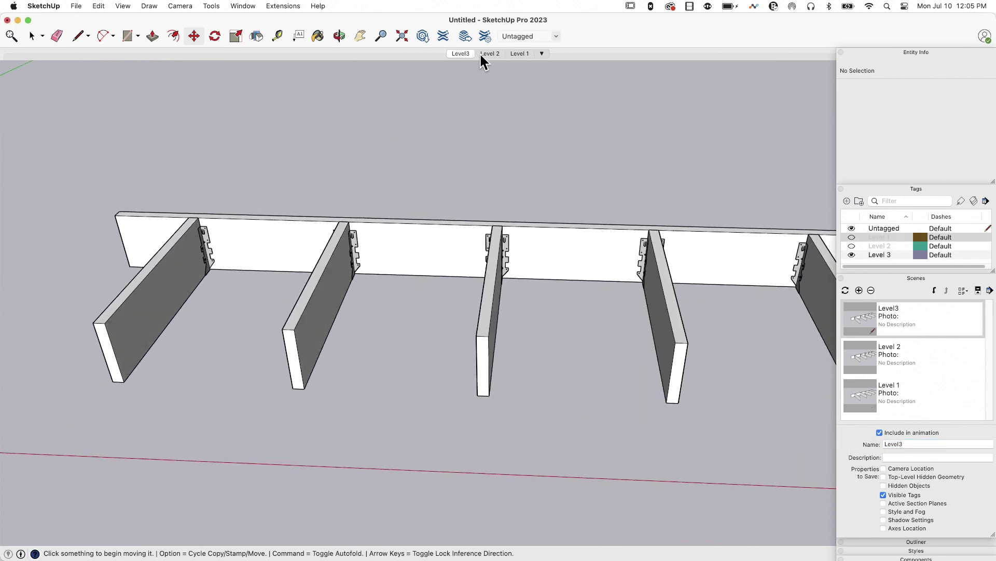
click(520, 53)
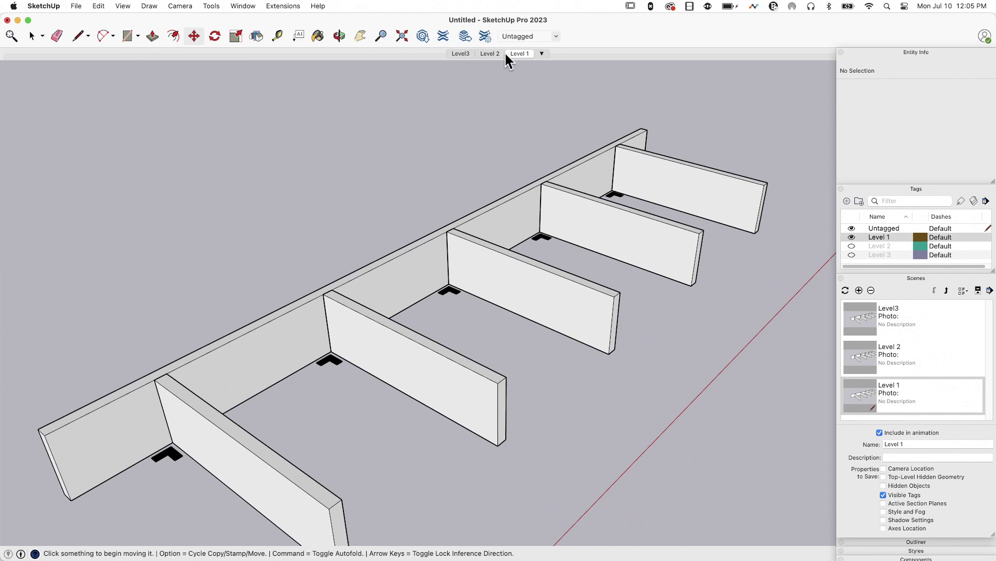
click(488, 53)
click(459, 53)
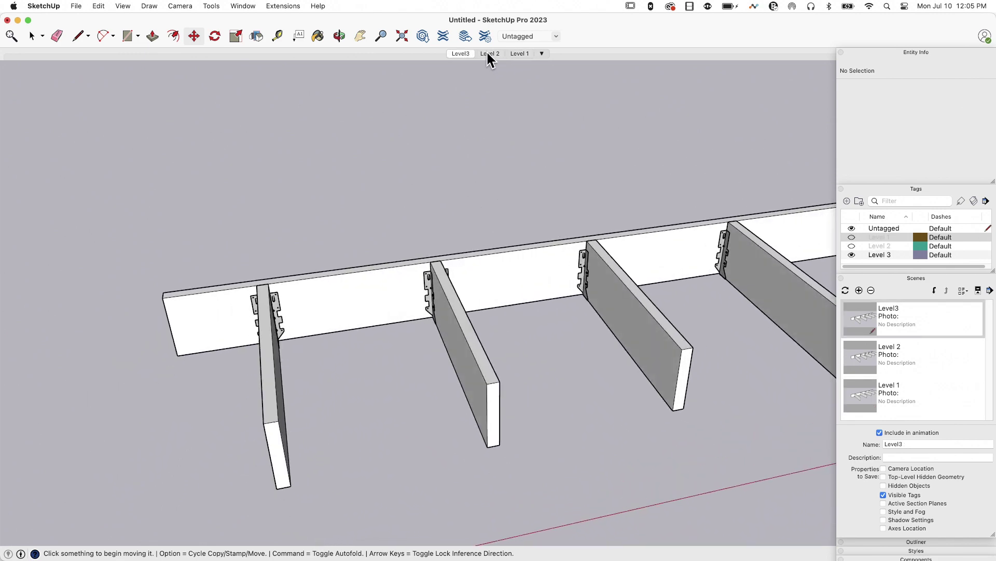
click(519, 54)
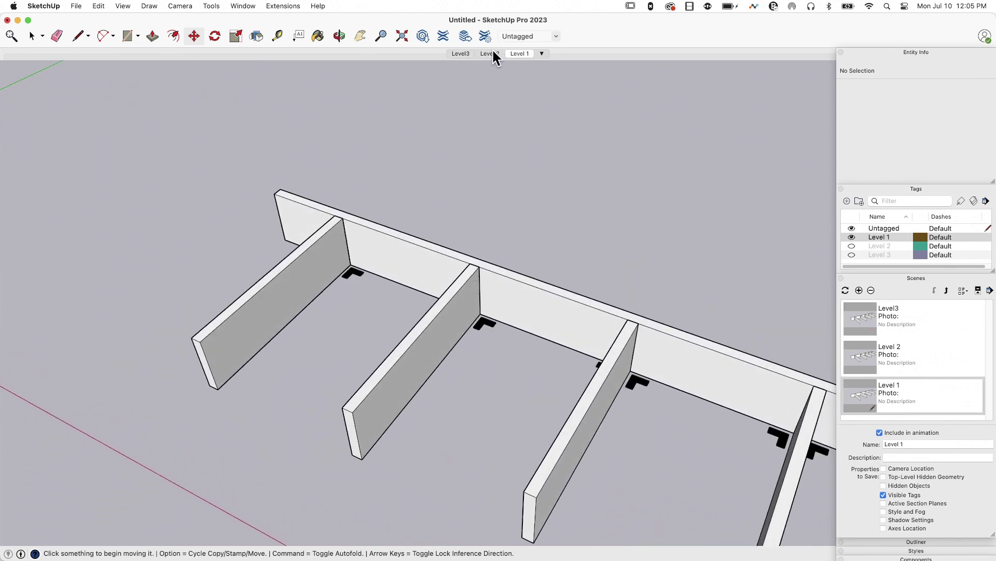
click(489, 53)
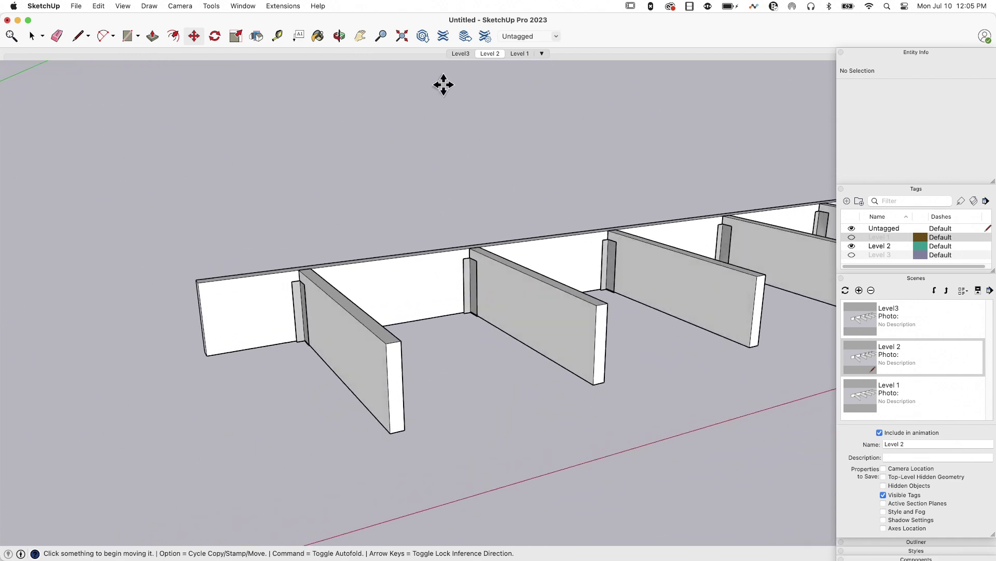
click(461, 54)
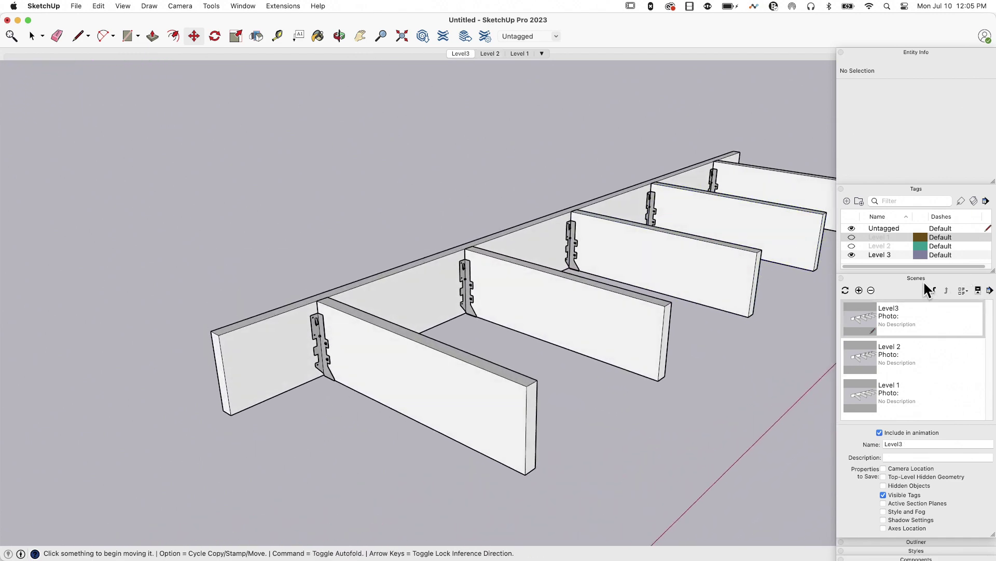
click(928, 279)
- Collapse the Tags and Entity Info panels into a narrow side strip
click(916, 189)
click(918, 53)
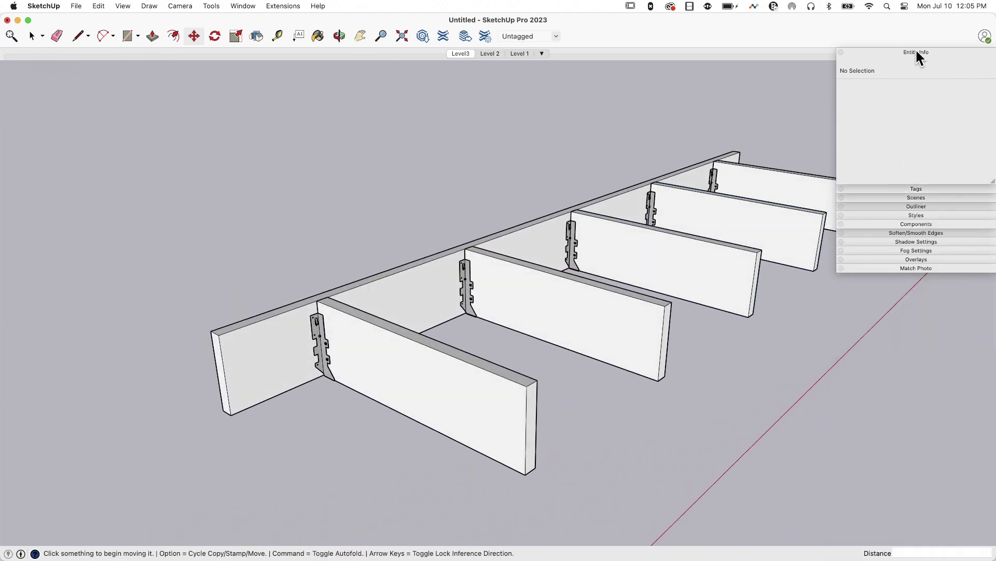
click(461, 54)
- Flip between the Level 2, Level3 and Level 1 scenes, ending on Level 1
click(489, 54)
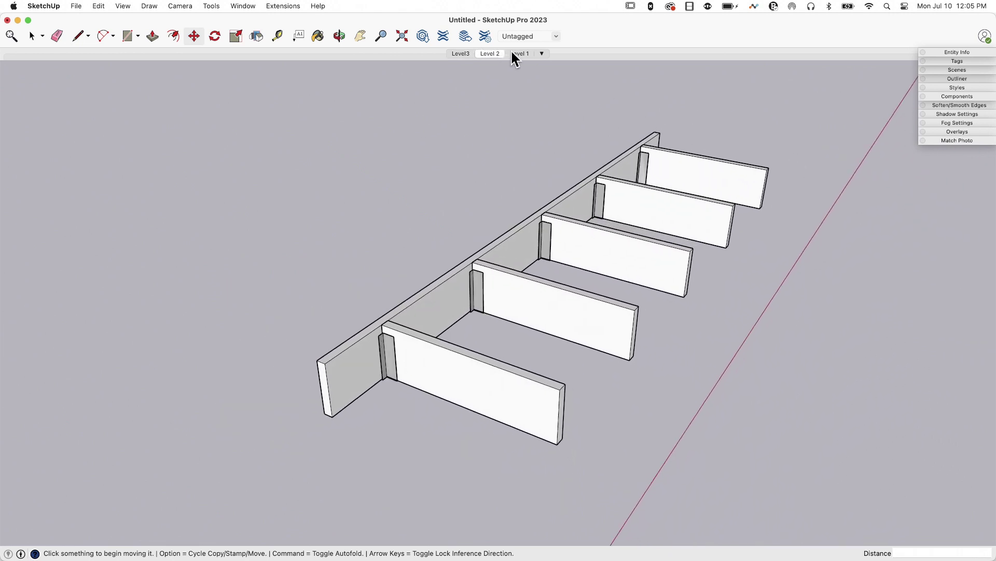
click(461, 54)
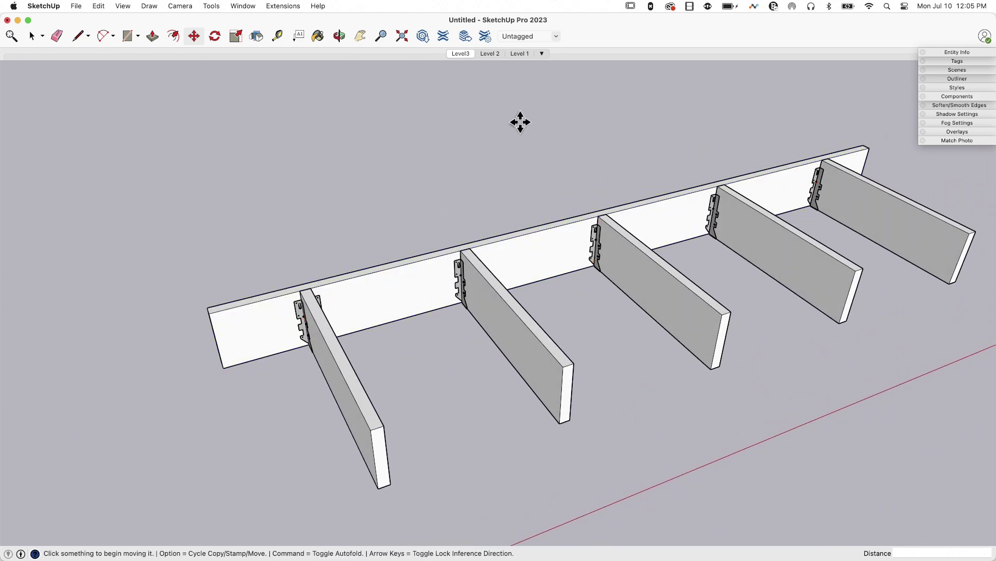
click(516, 54)
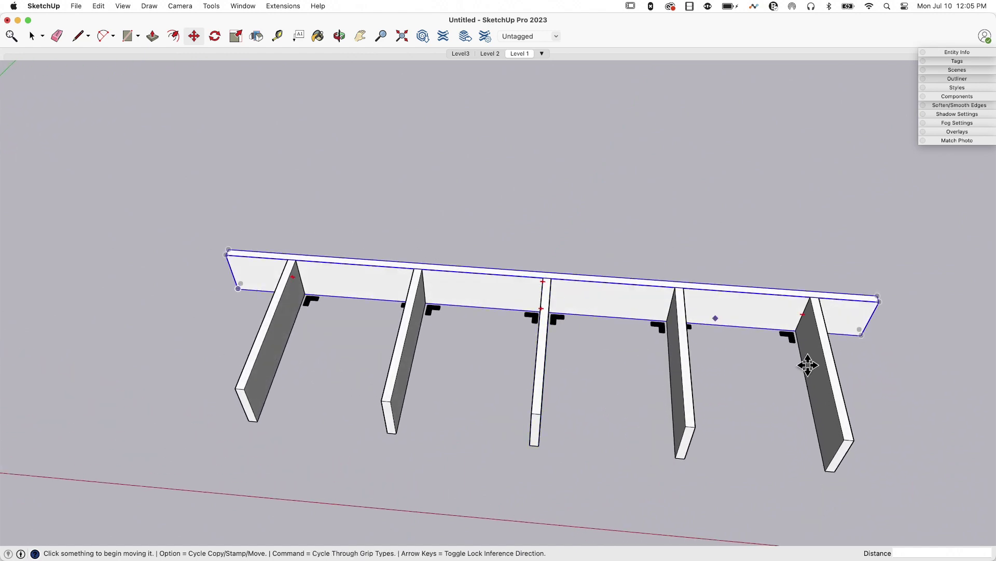
click(457, 53)
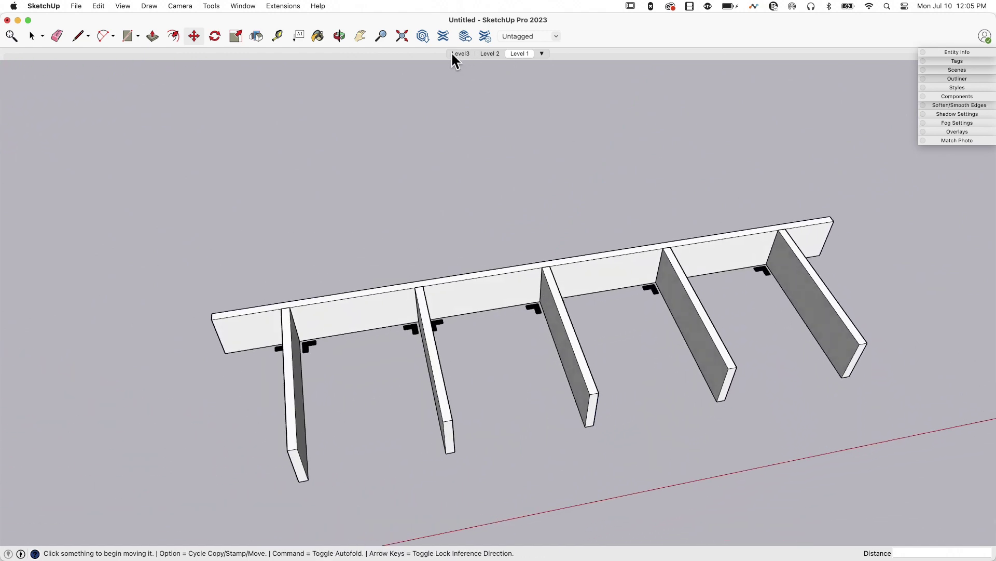
click(490, 53)
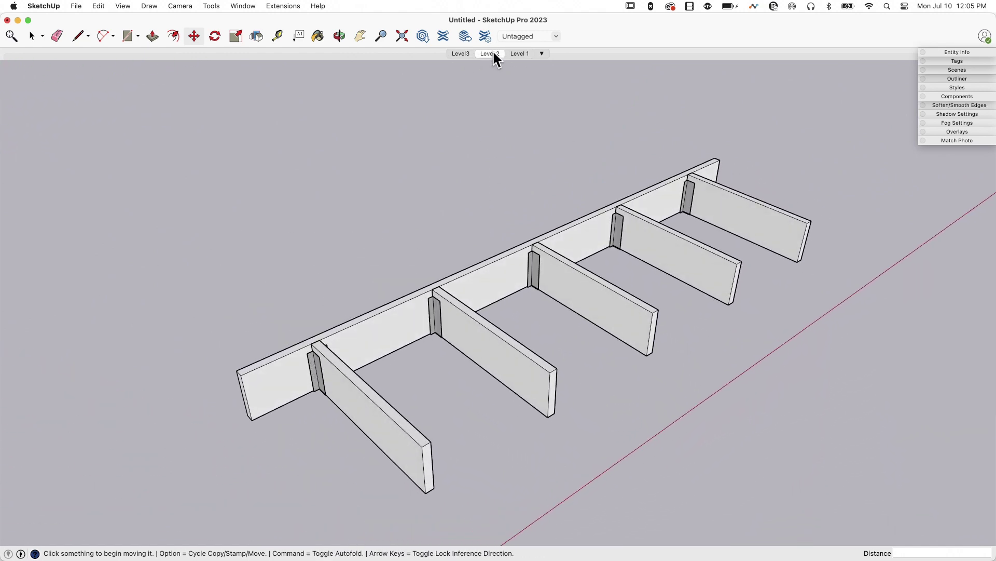
click(519, 53)
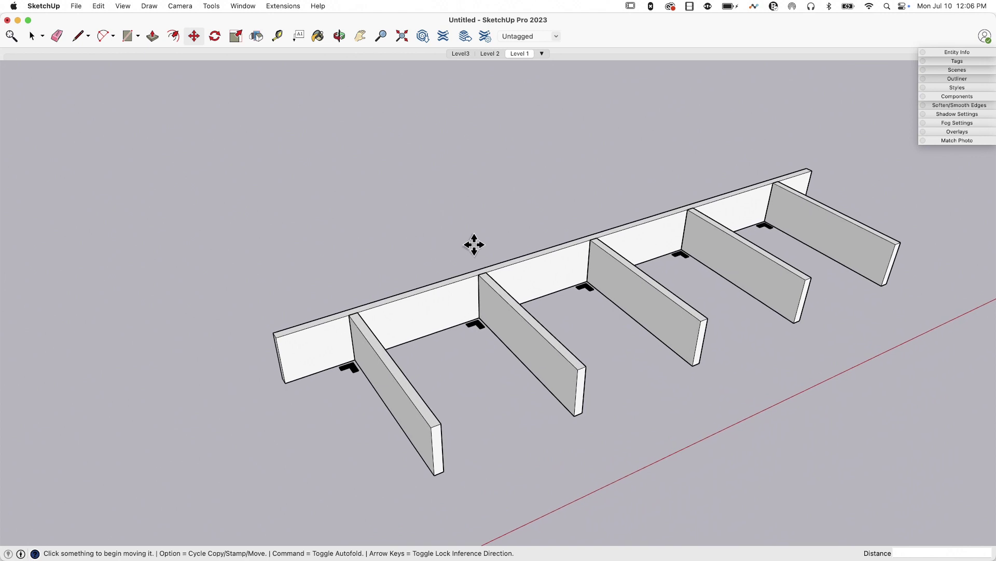
- Select the first joist's bracket and manually turn on the Level 3 and Level 2 tags
scroll(474, 244, up, 5)
key(space)
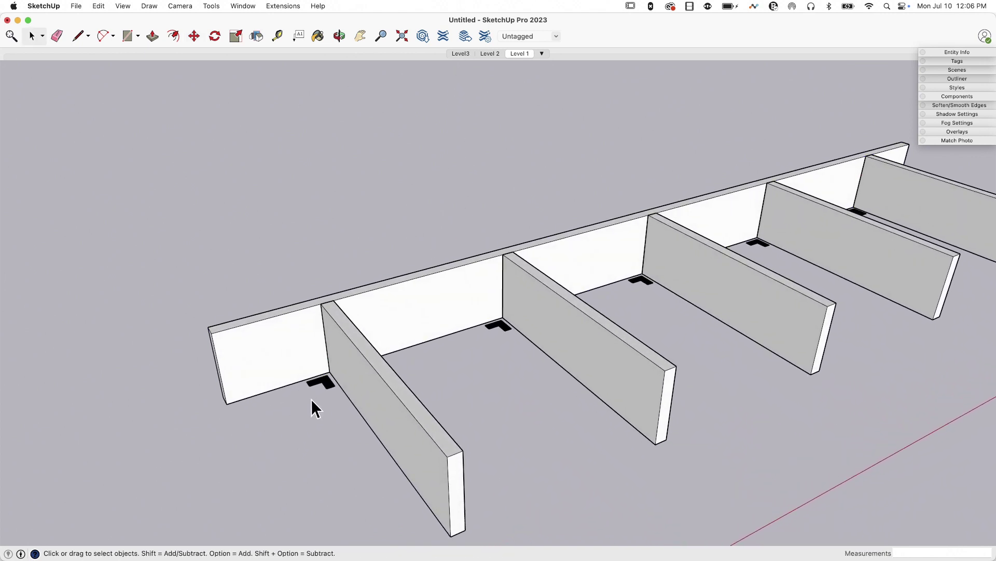
click(319, 381)
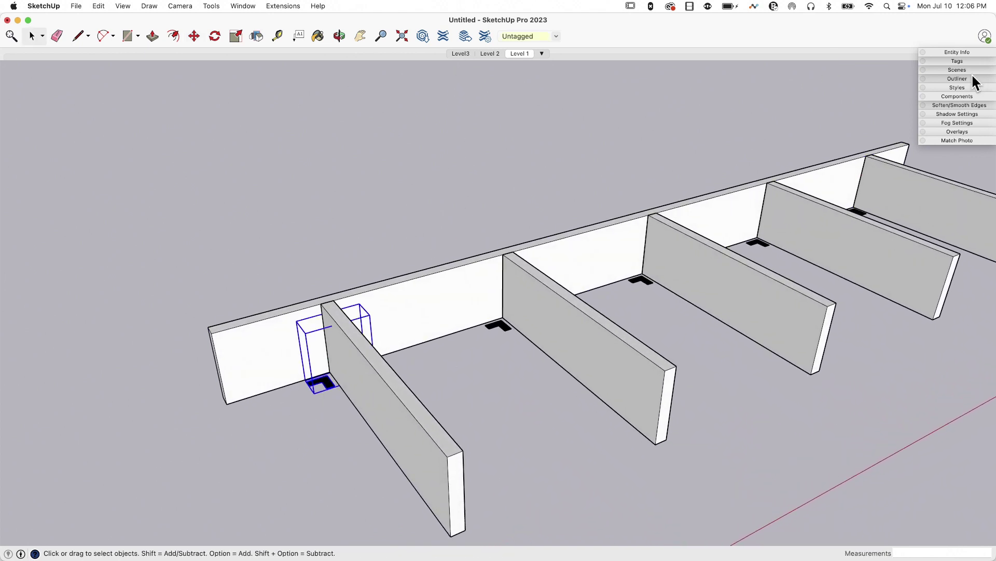
click(955, 61)
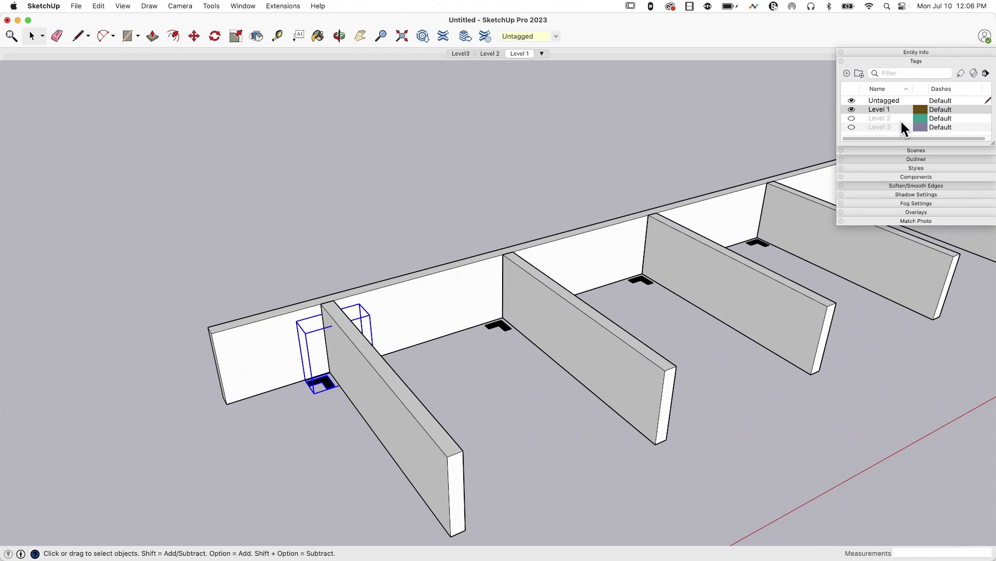
click(852, 127)
click(853, 119)
- Switch to the Level 2 scene, then back to Level3, confirming only Level 3 stays visible
middle_drag(311, 301, 328, 358)
scroll(328, 358, up, 5)
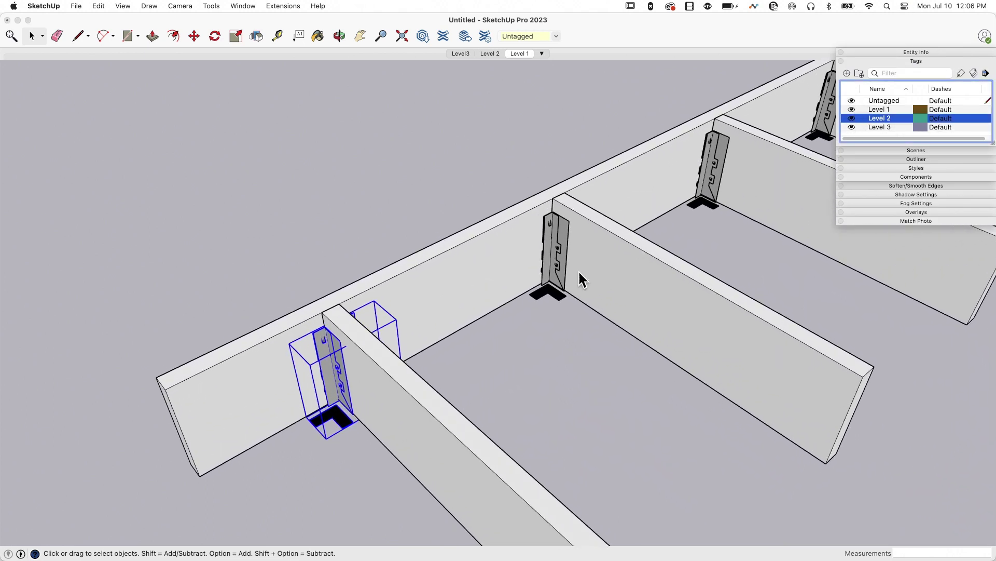
click(491, 53)
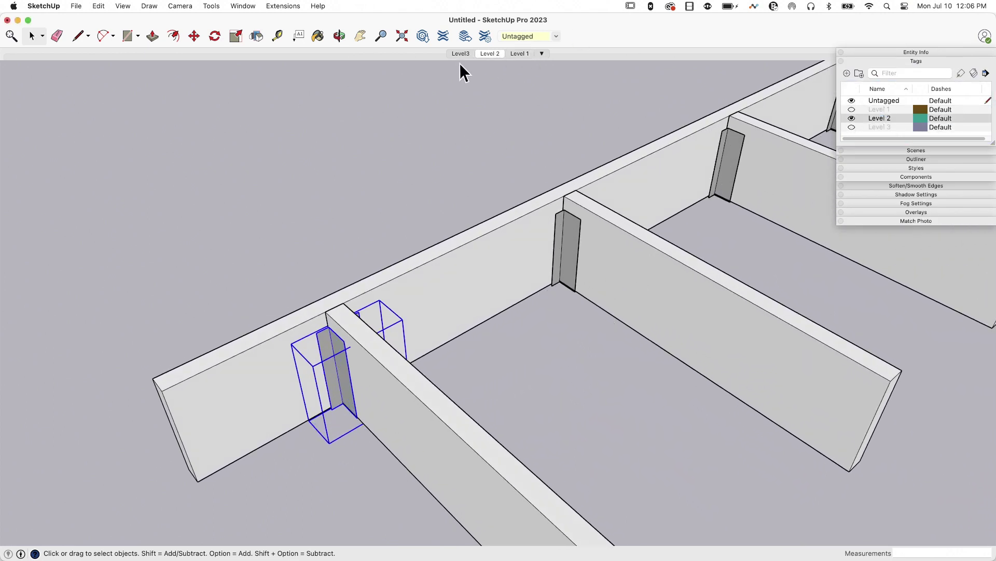
click(461, 54)
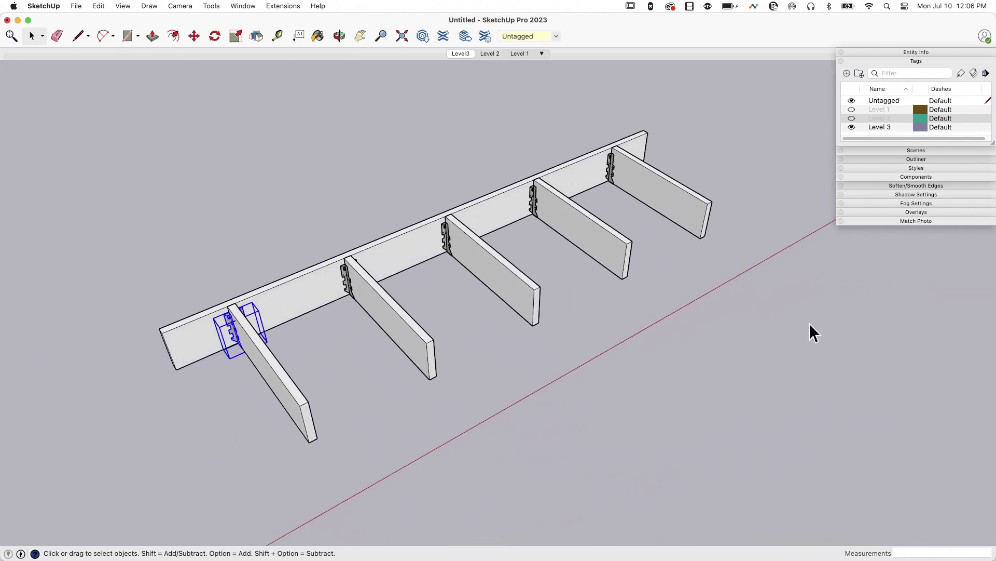